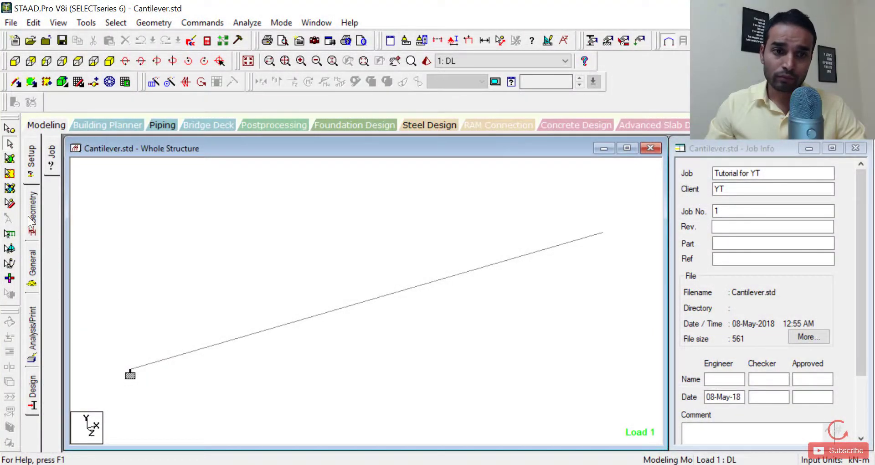
Review the beam's node and beam tables, concrete section properties and support conditions.
{"action": "left_click", "coordinate": [31, 222]}
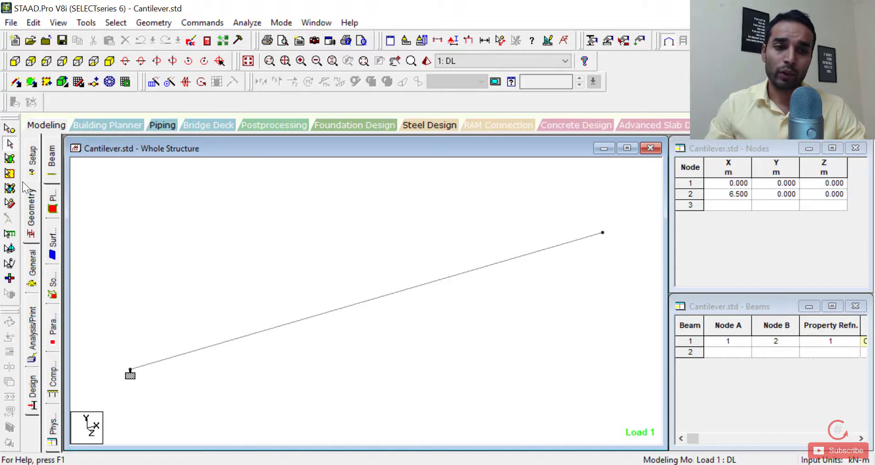
{"action": "left_click", "coordinate": [31, 267]}
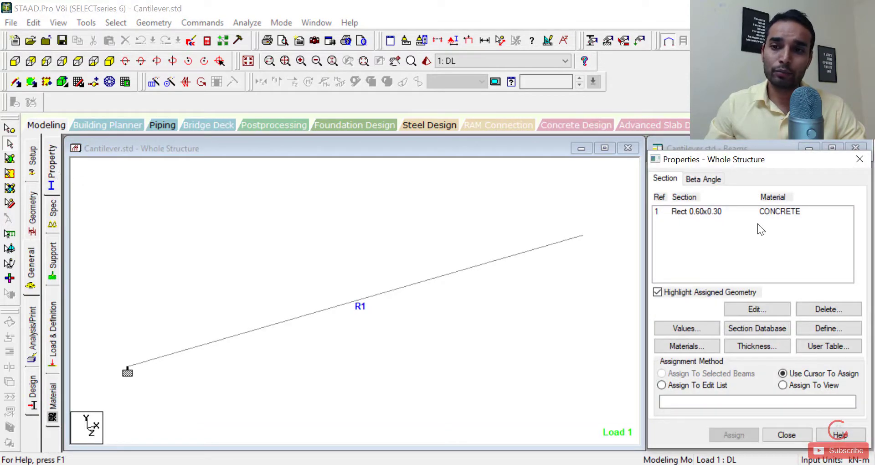
{"action": "left_click", "coordinate": [53, 265]}
Inspect the 10 kN/m uniform load in load case 1 (DL), then bring up Analysis/Print commands.
{"action": "left_click", "coordinate": [51, 353]}
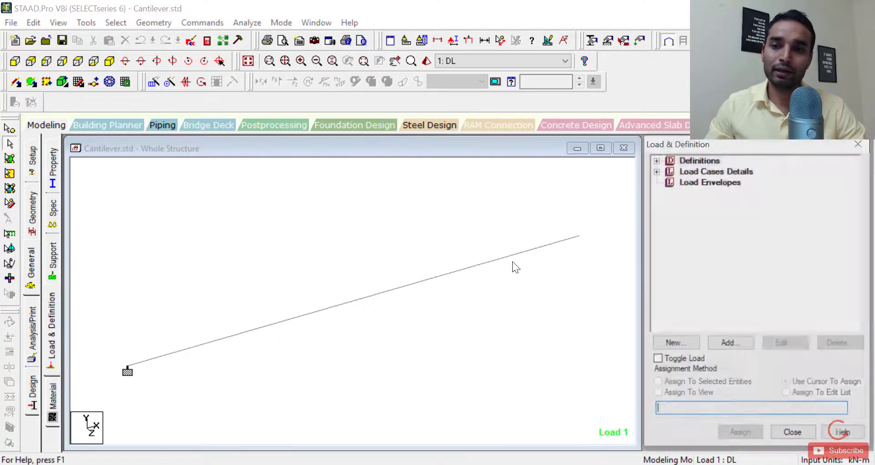
{"action": "left_click", "coordinate": [656, 171]}
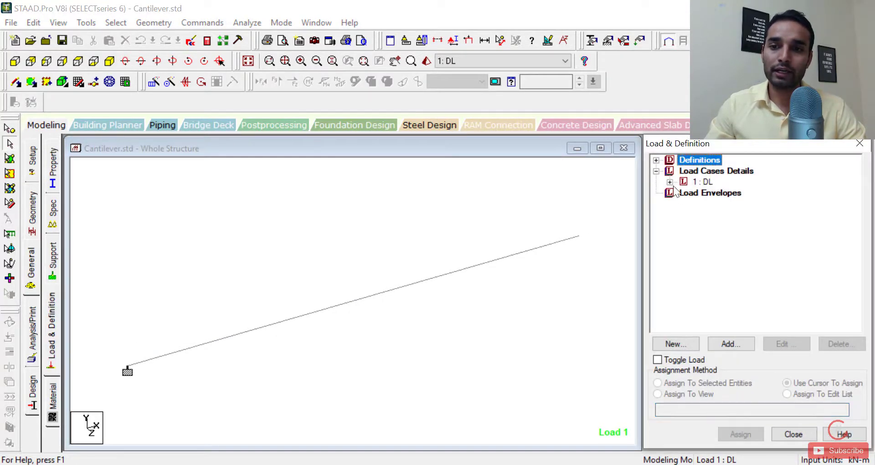
{"action": "left_click", "coordinate": [669, 181]}
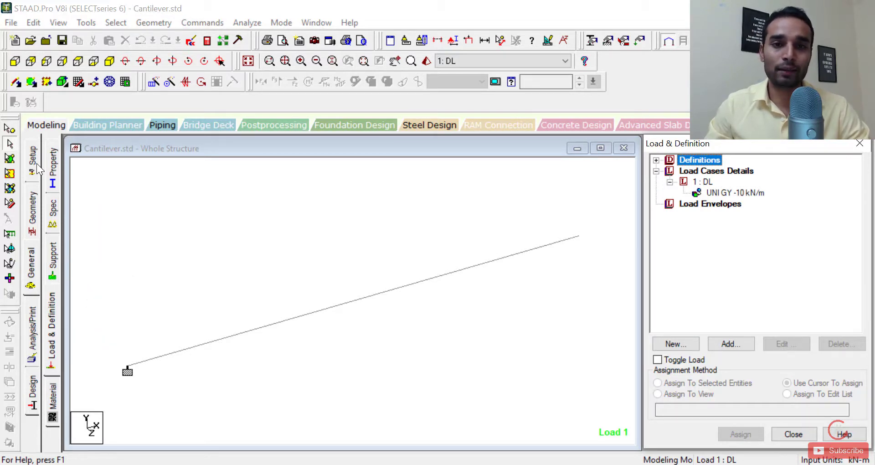
{"action": "left_click", "coordinate": [33, 337]}
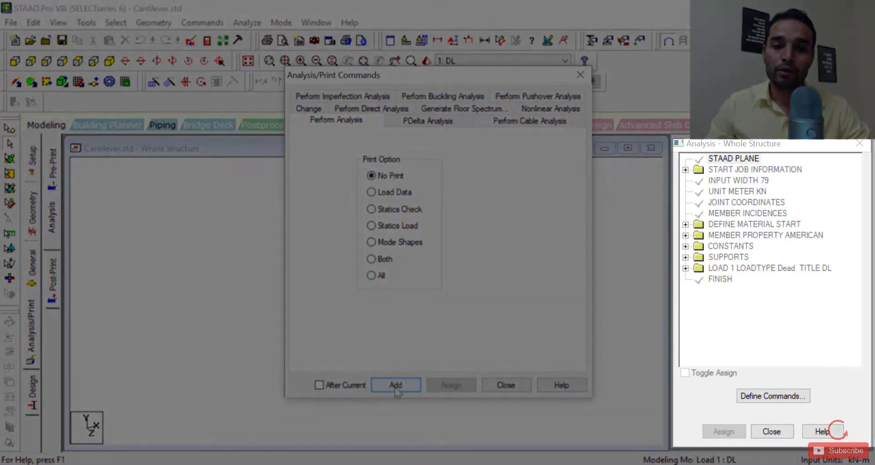
Add a No Print PERFORM ANALYSIS command ahead of FINISH in the command list.
{"action": "left_click", "coordinate": [396, 385]}
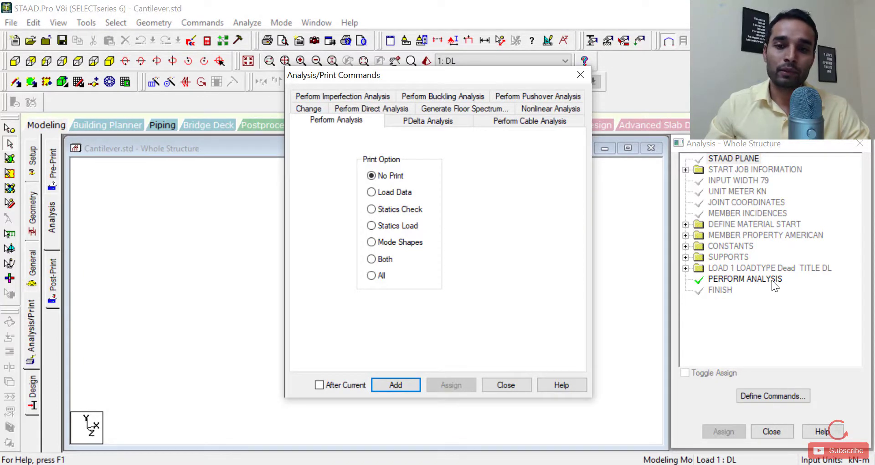
{"action": "left_click", "coordinate": [506, 384]}
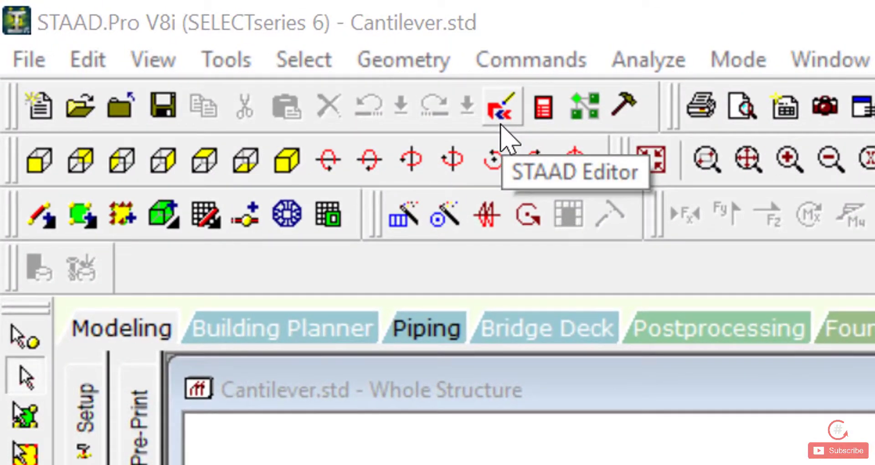
{"action": "left_click", "coordinate": [501, 122]}
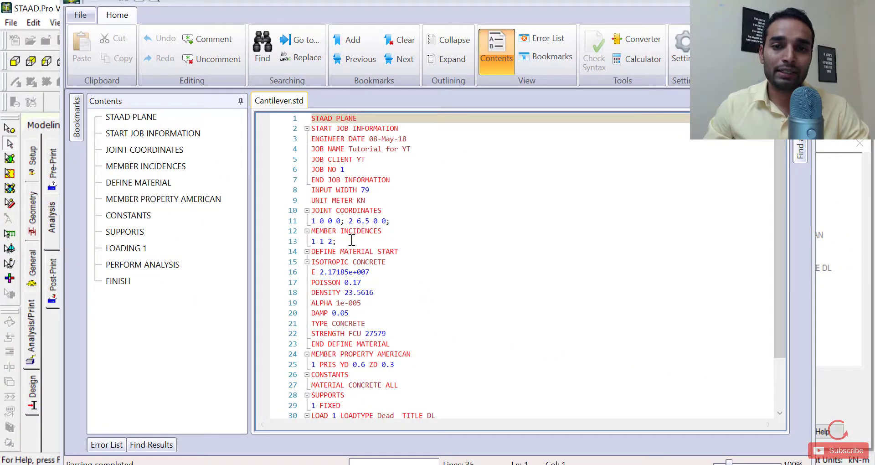
{"action": "left_click", "coordinate": [307, 129]}
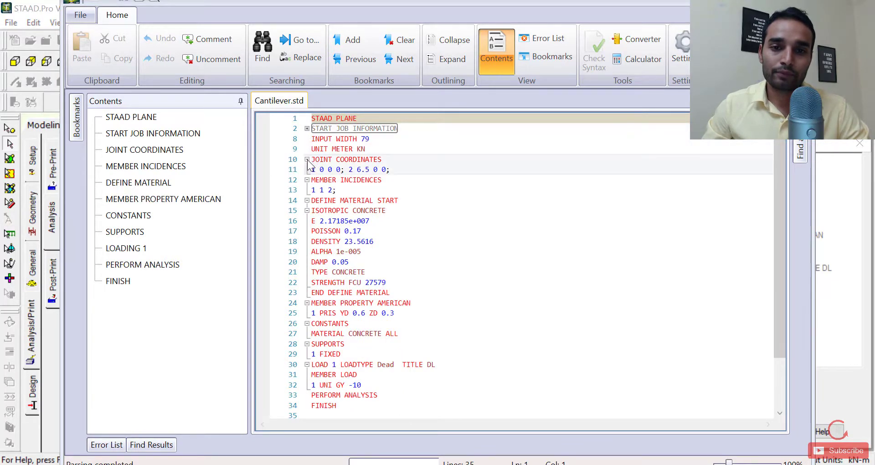
{"action": "left_click", "coordinate": [307, 129]}
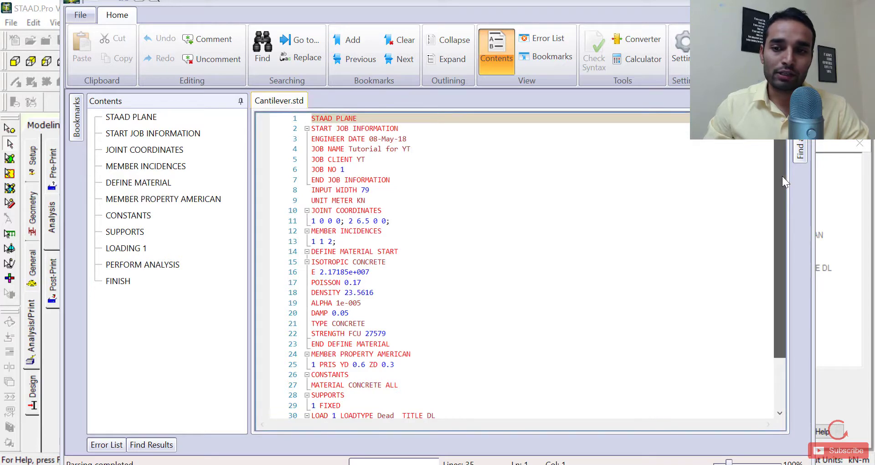
{"action": "left_click_drag", "start_coordinate": [782, 176], "coordinate": [785, 241]}
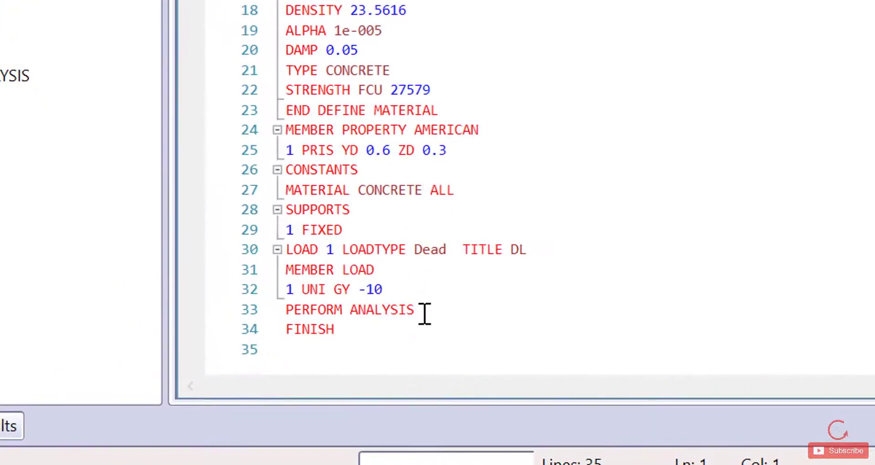
{"action": "left_click", "coordinate": [374, 385]}
{"action": "left_click_drag", "start_coordinate": [408, 312], "coordinate": [291, 319]}
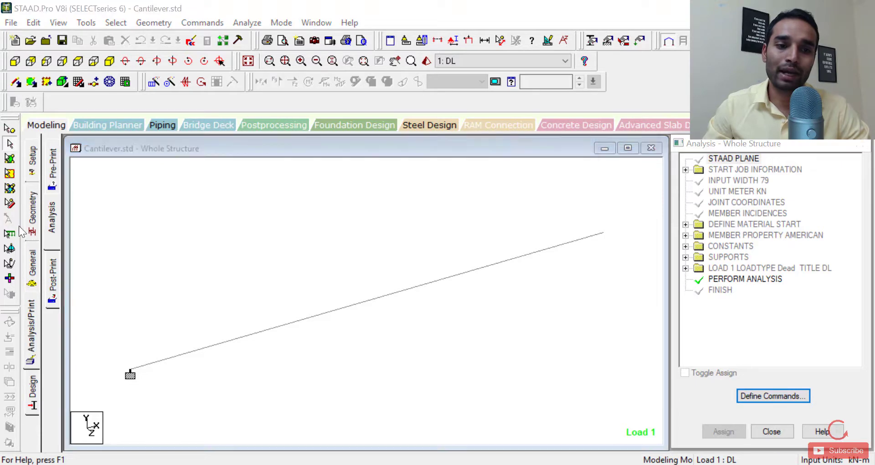
Add a second PERFORM ANALYSIS command, then save the model and start Run Analysis.
{"action": "left_click", "coordinate": [417, 384]}
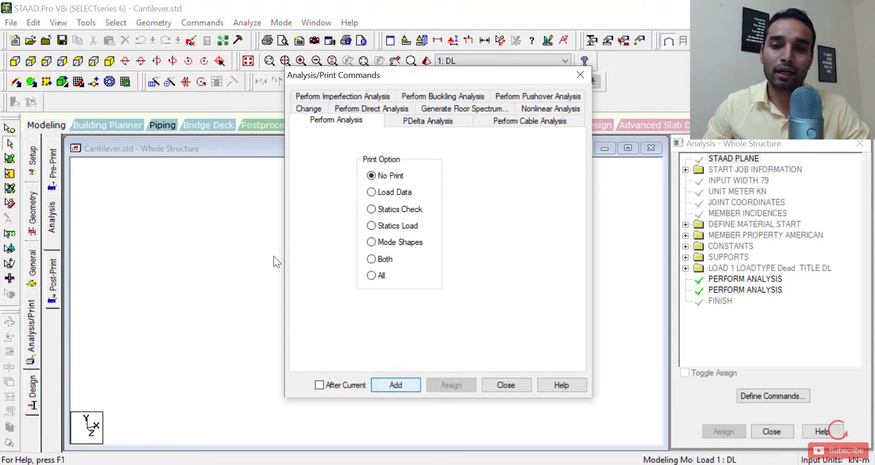
{"action": "left_click", "coordinate": [508, 383]}
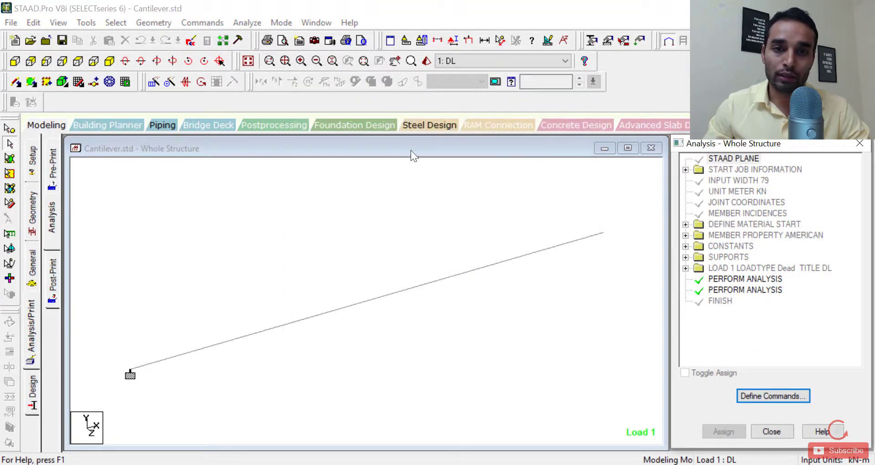
{"action": "left_click", "coordinate": [248, 23]}
{"action": "left_click", "coordinate": [260, 36]}
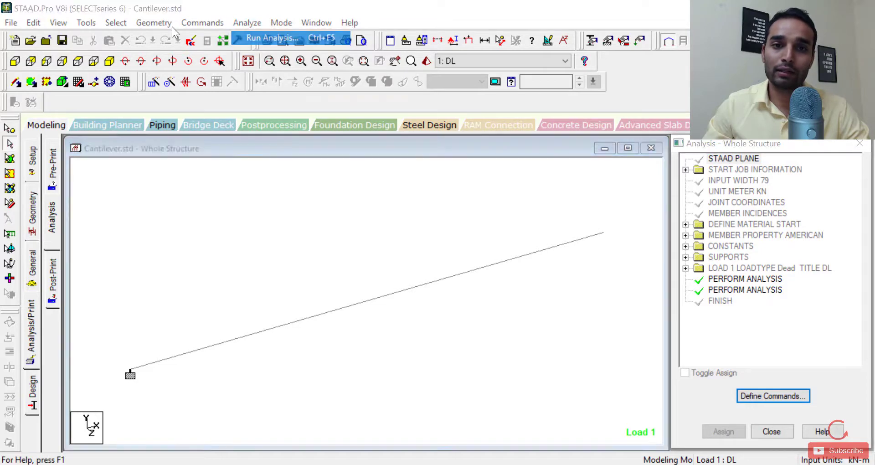
{"action": "left_click", "coordinate": [344, 258]}
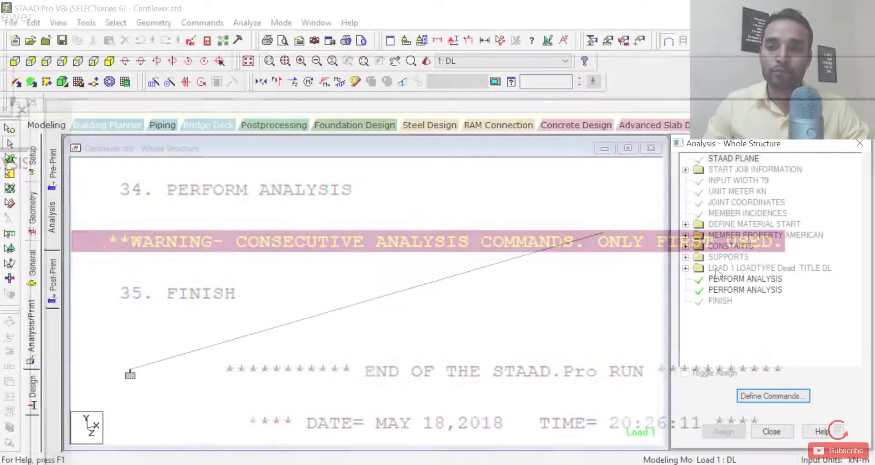
Delete the duplicate PERFORM ANALYSIS command and switch to the Pre Analysis Print page.
{"action": "left_click", "coordinate": [766, 288]}
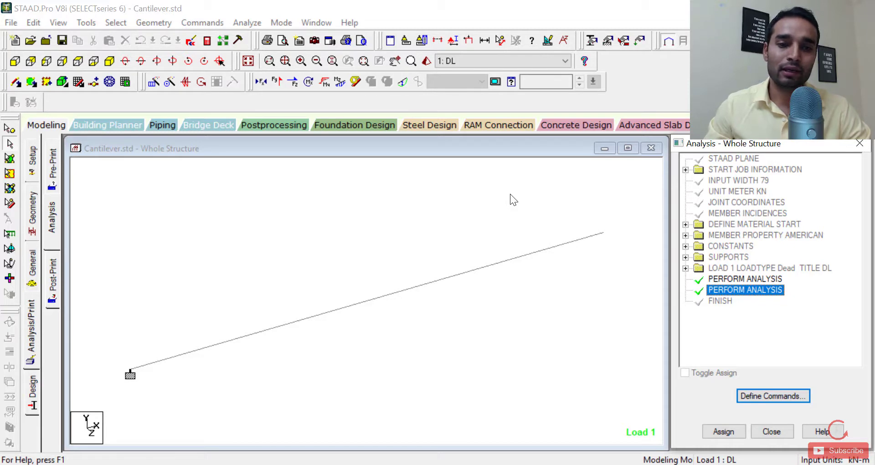
{"action": "key", "text": "shift+F10"}
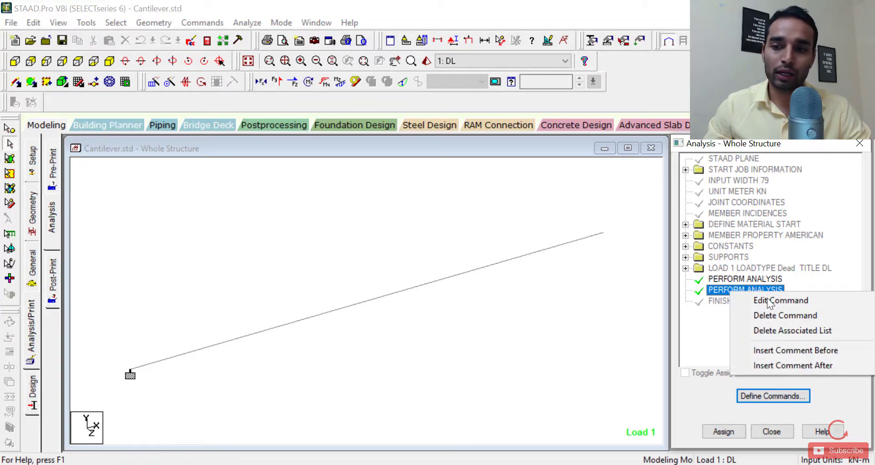
{"action": "left_click", "coordinate": [773, 315]}
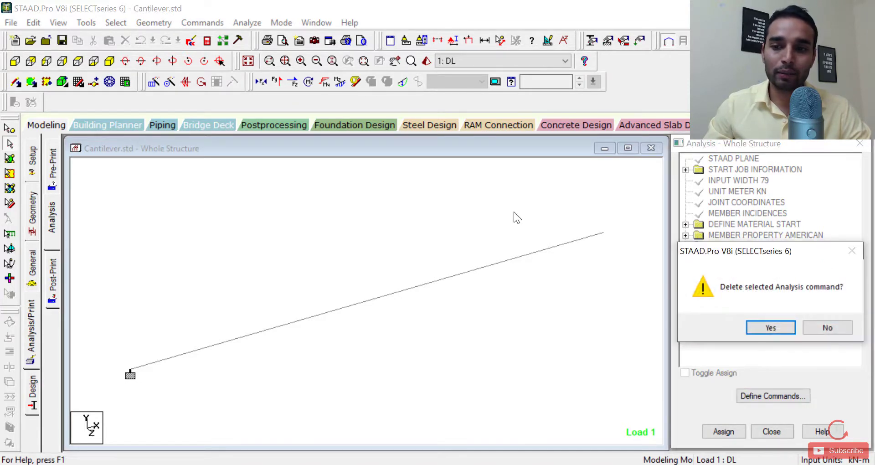
{"action": "left_click", "coordinate": [771, 329]}
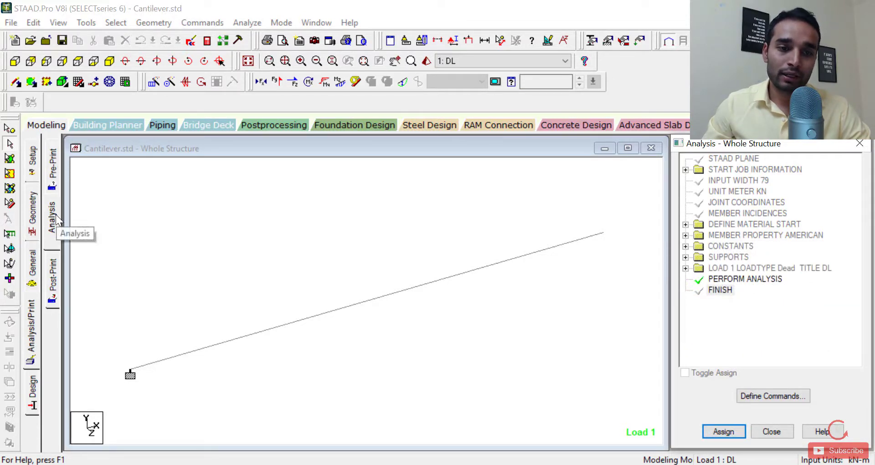
{"action": "left_click", "coordinate": [52, 169]}
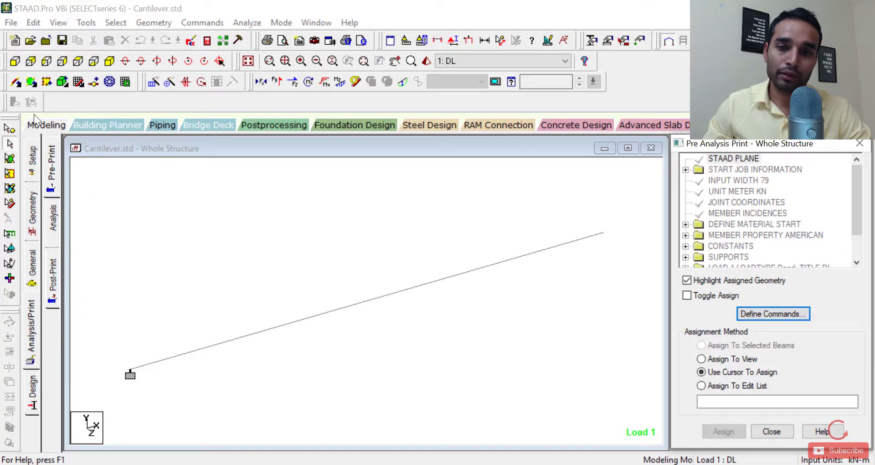
Run the Cantilever analysis via Analyze > Run Analysis, finishing with 0 errors, warnings and notes.
{"action": "left_click", "coordinate": [54, 276]}
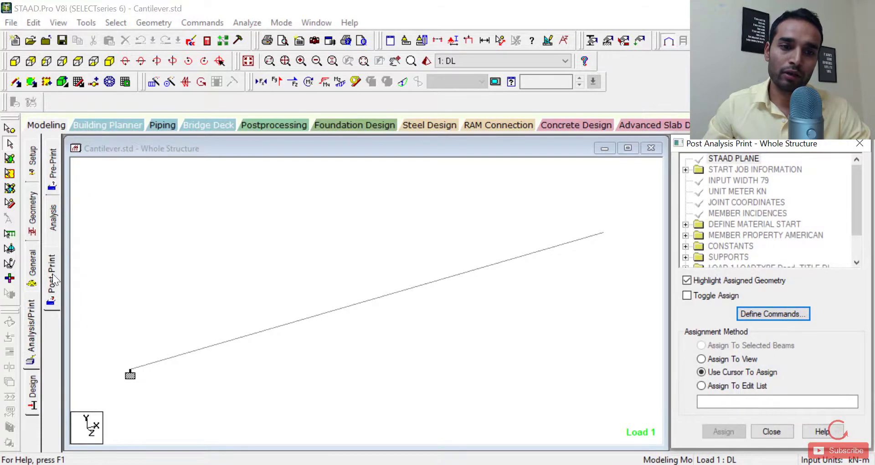
{"action": "left_click", "coordinate": [53, 223]}
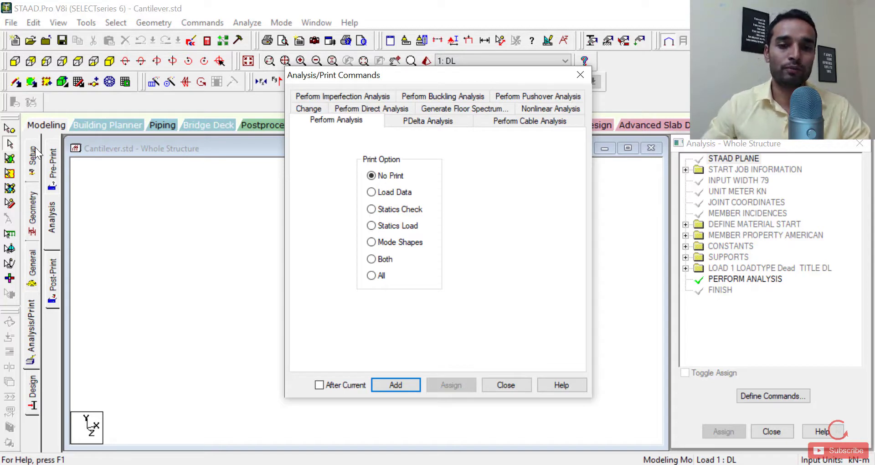
{"action": "left_click", "coordinate": [506, 384]}
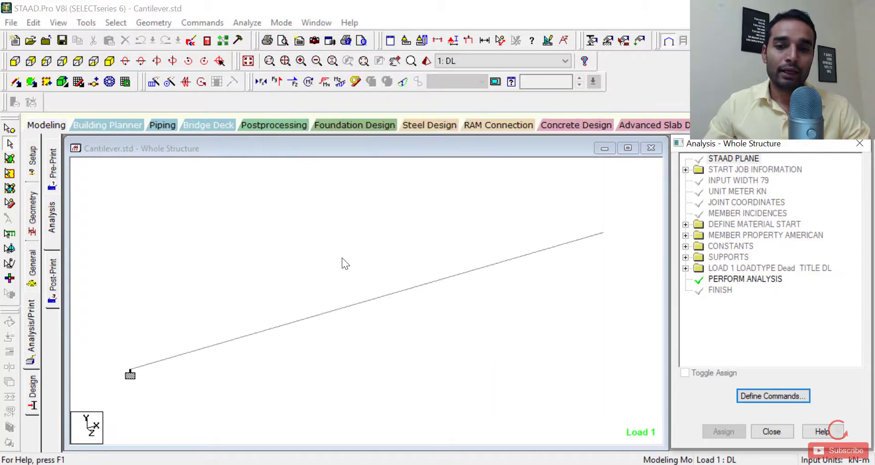
{"action": "left_click", "coordinate": [247, 23]}
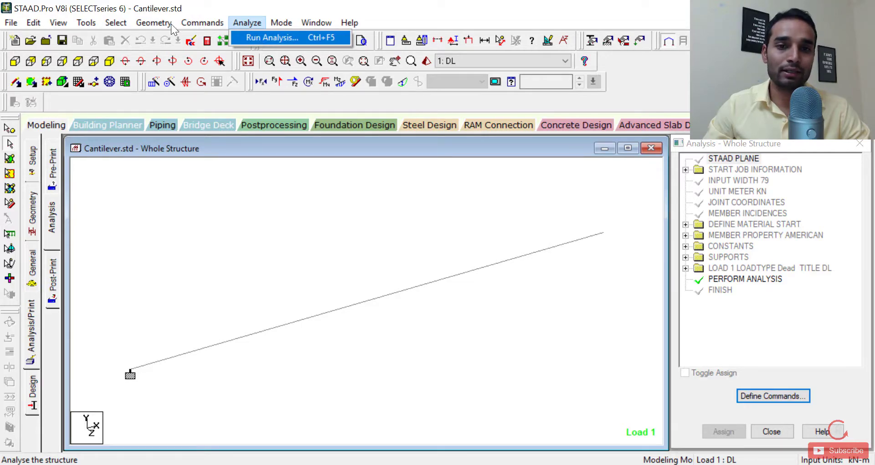
{"action": "left_click", "coordinate": [256, 37]}
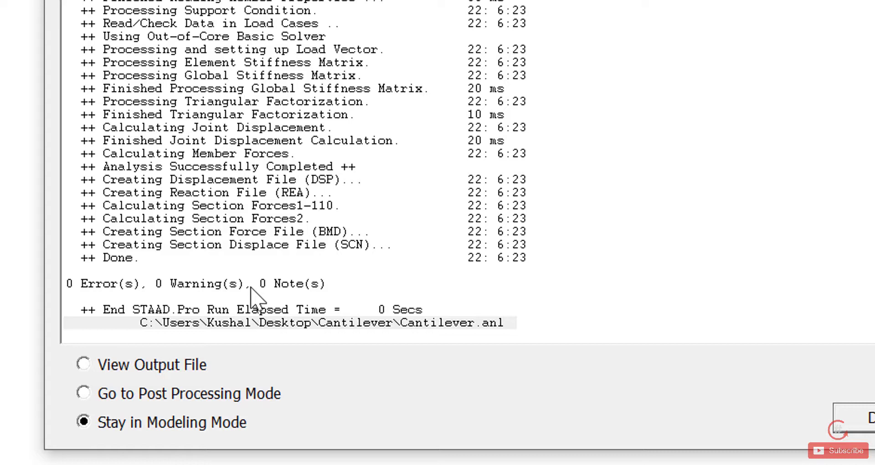
Open Cantilever.anl in the Output Viewer after the run, scroll through it, and close it.
{"action": "left_click", "coordinate": [190, 370]}
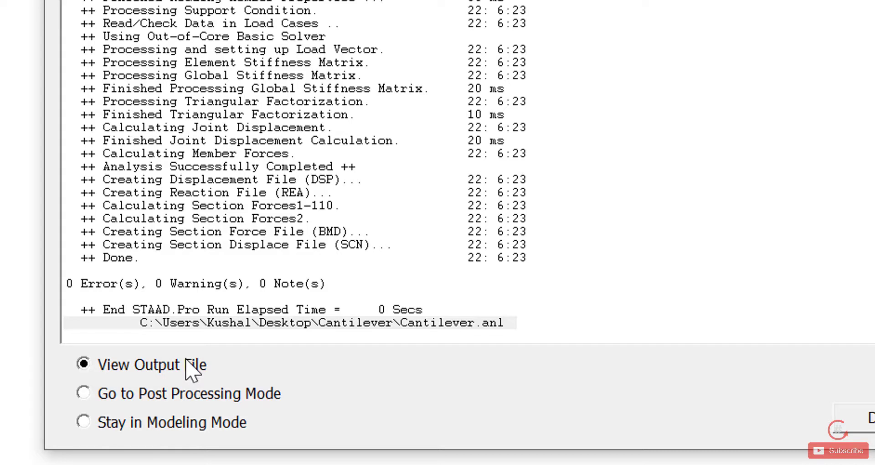
{"action": "left_click", "coordinate": [210, 397]}
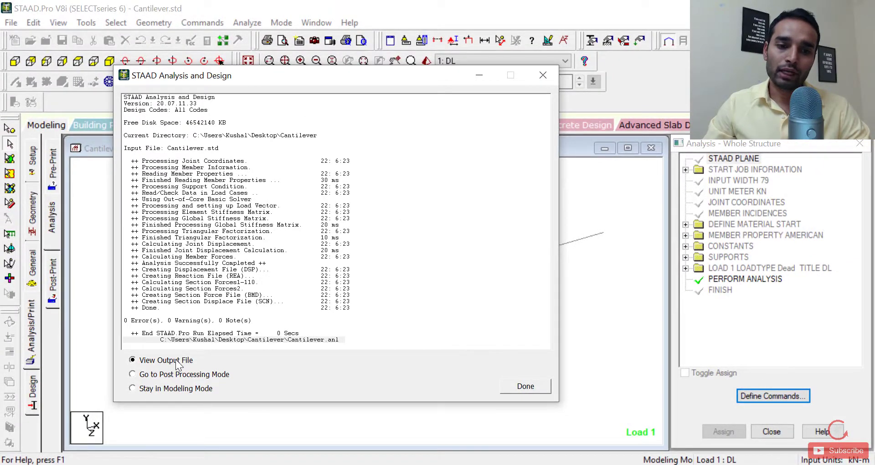
{"action": "left_click", "coordinate": [531, 391]}
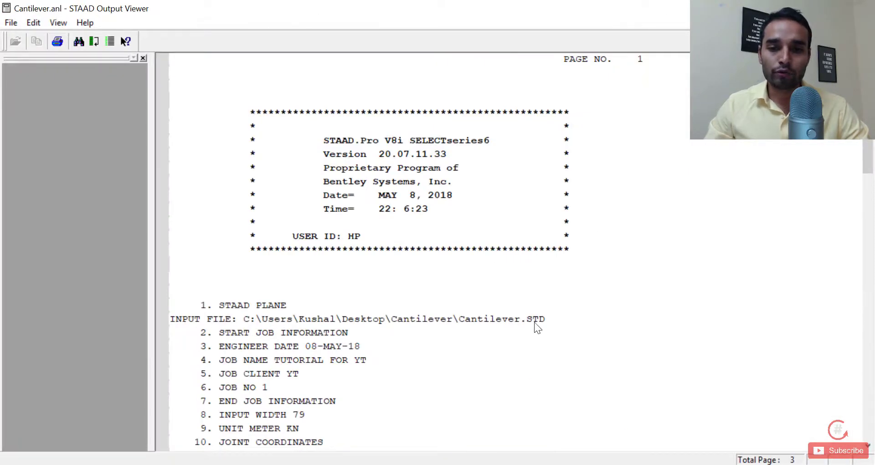
{"action": "scroll", "coordinate": [534, 321], "scroll_direction": "down", "scroll_amount": 15}
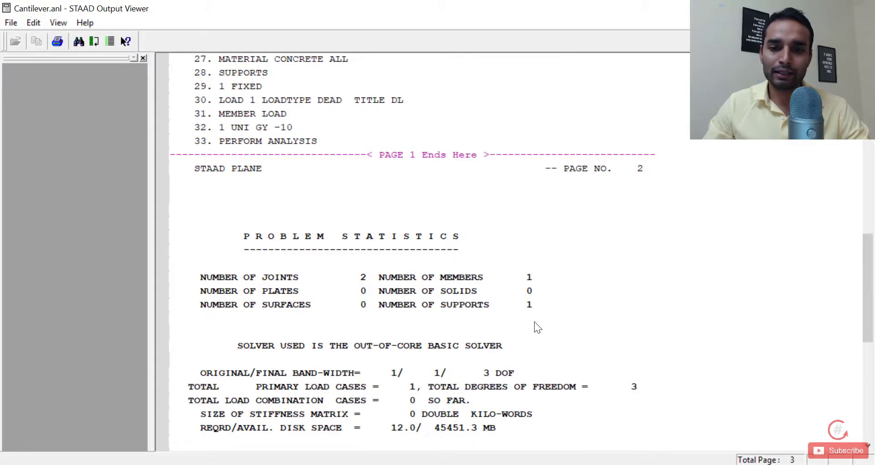
{"action": "scroll", "coordinate": [534, 321], "scroll_direction": "down", "scroll_amount": 8}
{"action": "scroll", "coordinate": [534, 321], "scroll_direction": "up", "scroll_amount": 5}
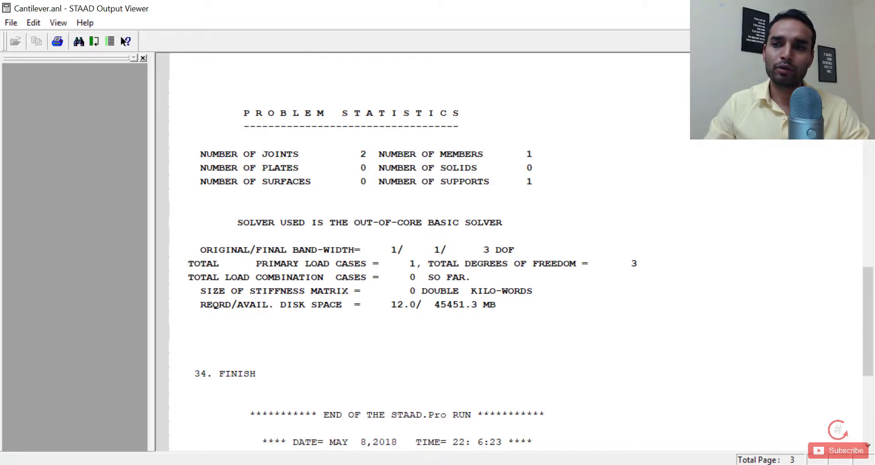
{"action": "key", "text": "alt+F4"}
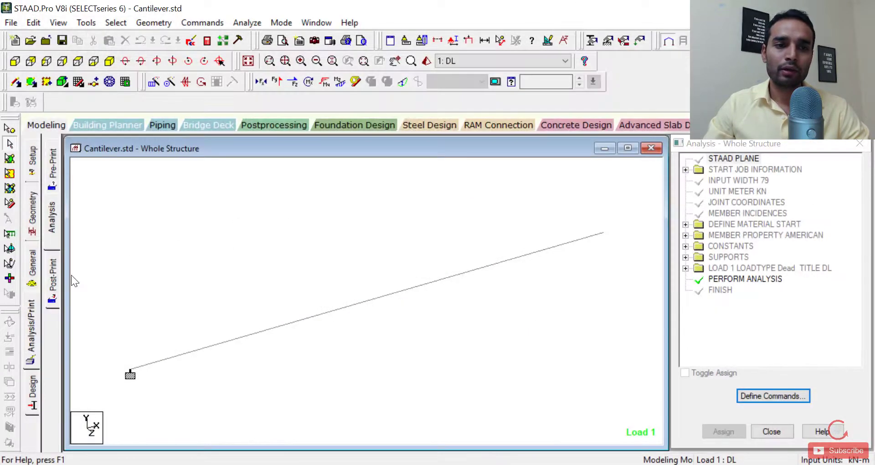
Add a PERFORM ANALYSIS PRINT ALL command to the command list.
{"action": "key", "text": "Return"}
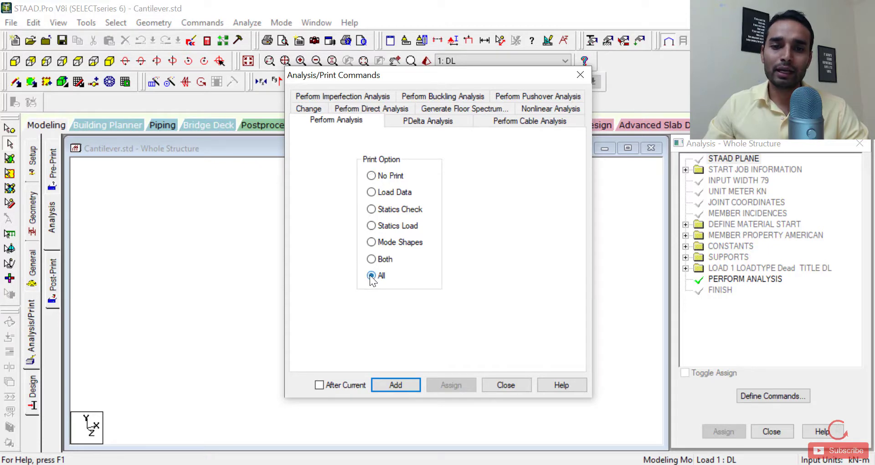
{"action": "left_click", "coordinate": [395, 385]}
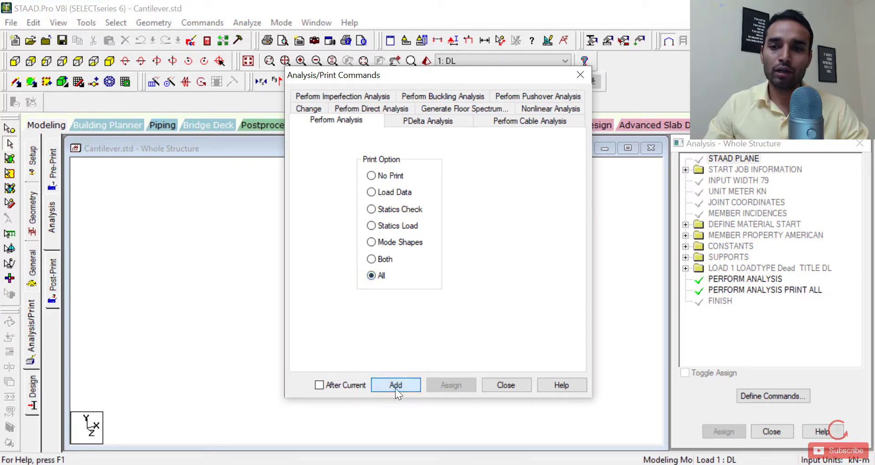
{"action": "left_click", "coordinate": [506, 385]}
Delete the old plain PERFORM ANALYSIS command and begin rerunning the analysis.
{"action": "left_click", "coordinate": [770, 279]}
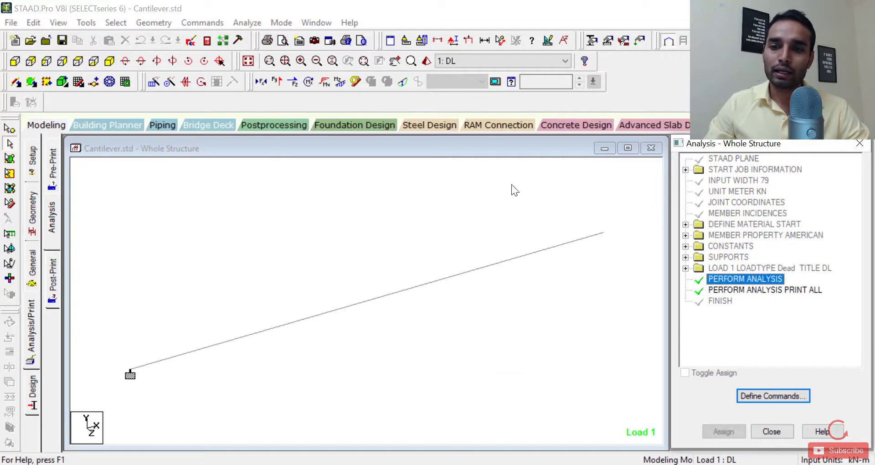
{"action": "right_click", "coordinate": [770, 280]}
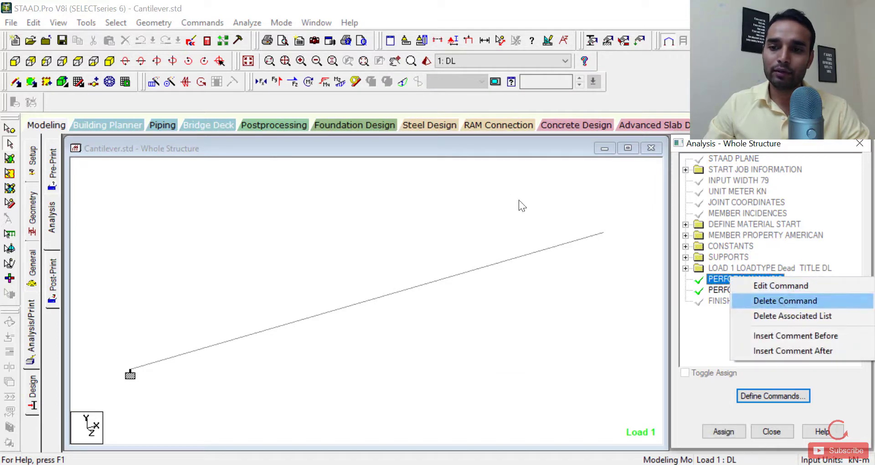
{"action": "left_click", "coordinate": [781, 301]}
{"action": "key", "text": "Return"}
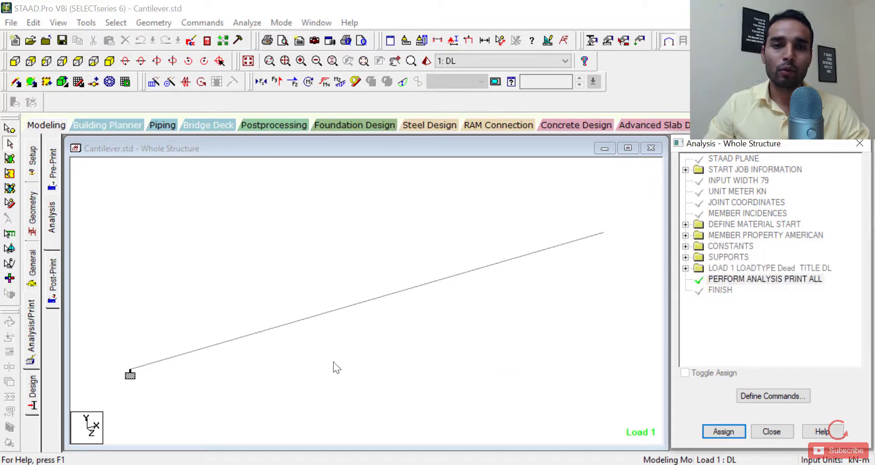
{"action": "left_click", "coordinate": [246, 24]}
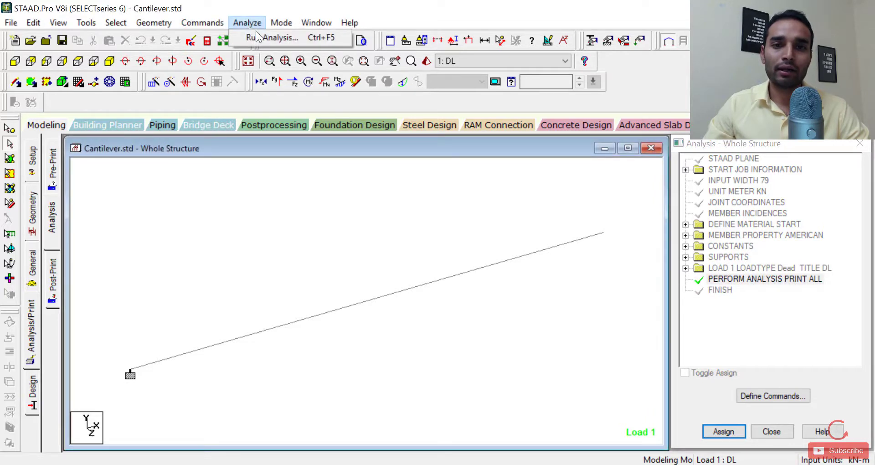
Rerun the analysis, saving the modified Cantilever model, and open its output.
{"action": "left_click", "coordinate": [306, 37]}
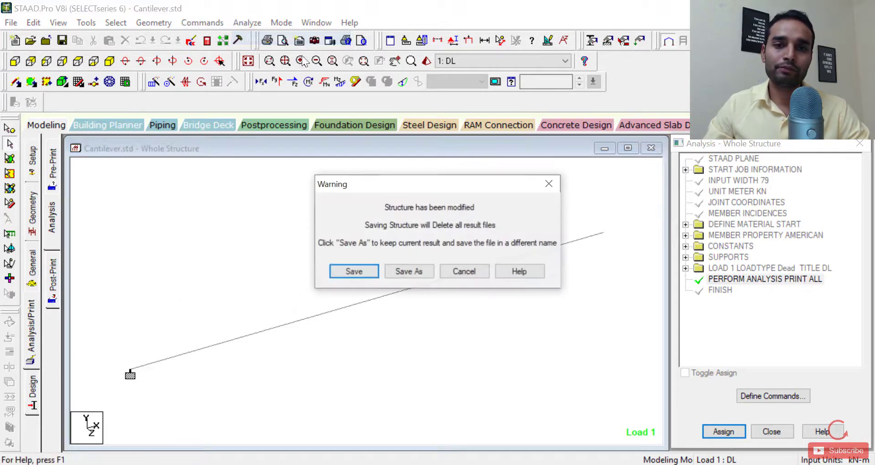
{"action": "left_click", "coordinate": [333, 274]}
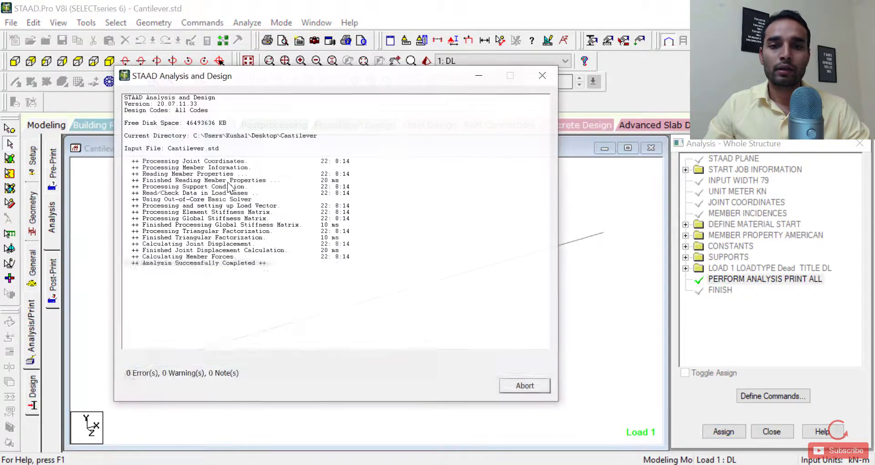
{"action": "left_click", "coordinate": [523, 388]}
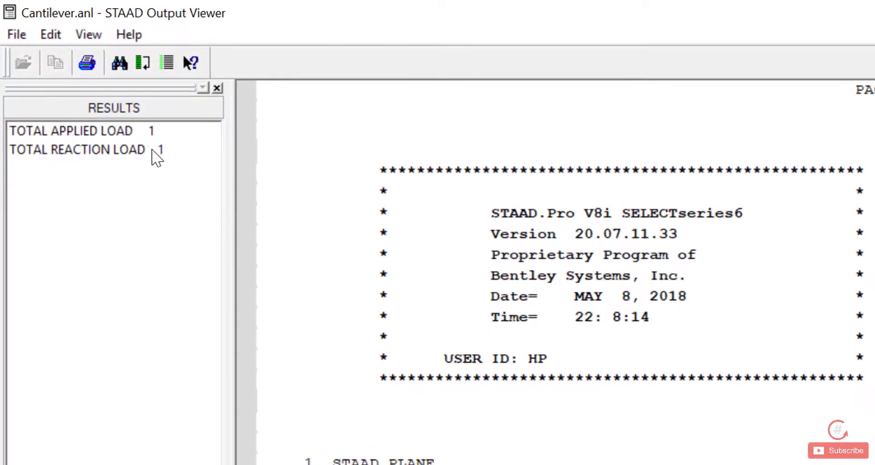
Check TOTAL APPLIED LOAD (-65) and TOTAL REACTION LOAD (65, MZ 211.25), then close the viewer.
{"action": "left_click", "coordinate": [127, 133]}
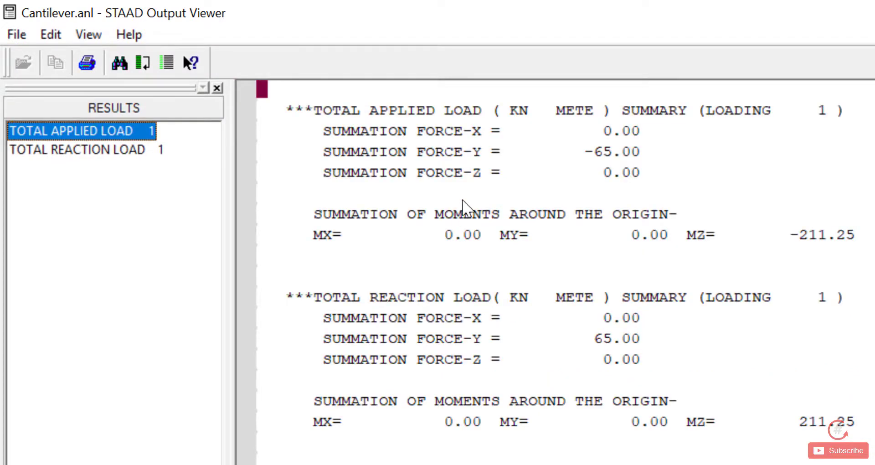
{"action": "left_click", "coordinate": [332, 153]}
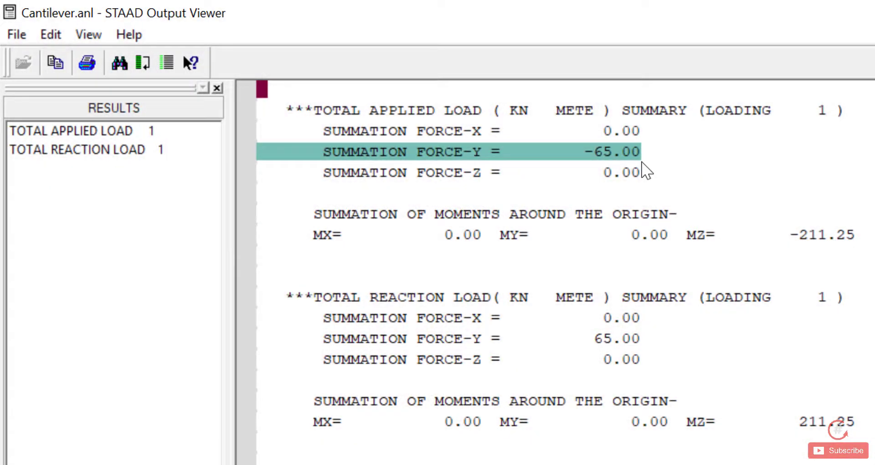
{"action": "key", "text": "Down"}
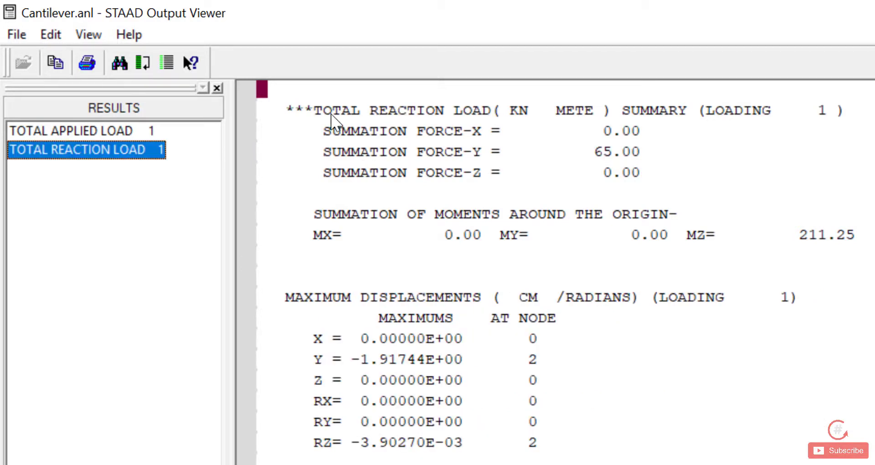
{"action": "left_click", "coordinate": [290, 108]}
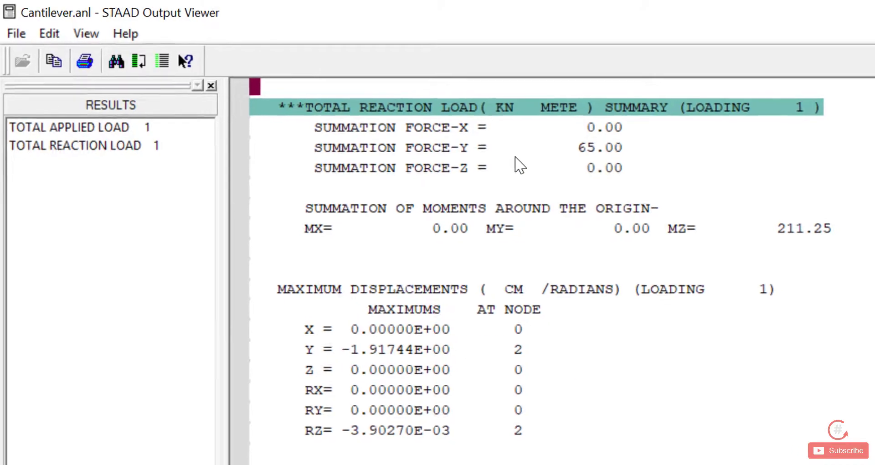
{"action": "scroll", "coordinate": [371, 322], "scroll_direction": "down", "scroll_amount": 1}
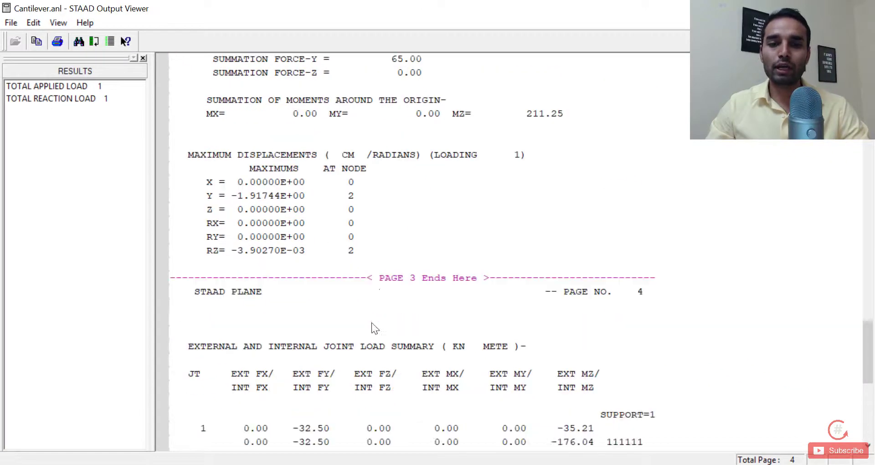
{"action": "scroll", "coordinate": [371, 322], "scroll_direction": "down", "scroll_amount": 4}
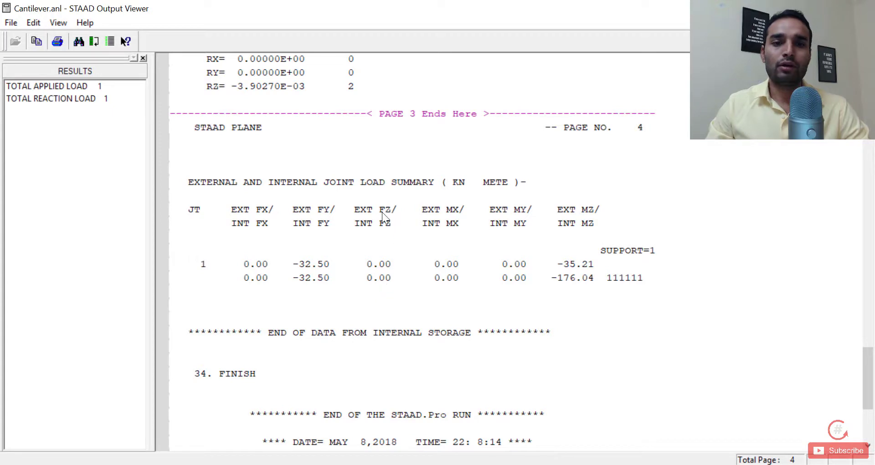
{"action": "left_click", "coordinate": [179, 181]}
{"action": "left_click", "coordinate": [46, 86]}
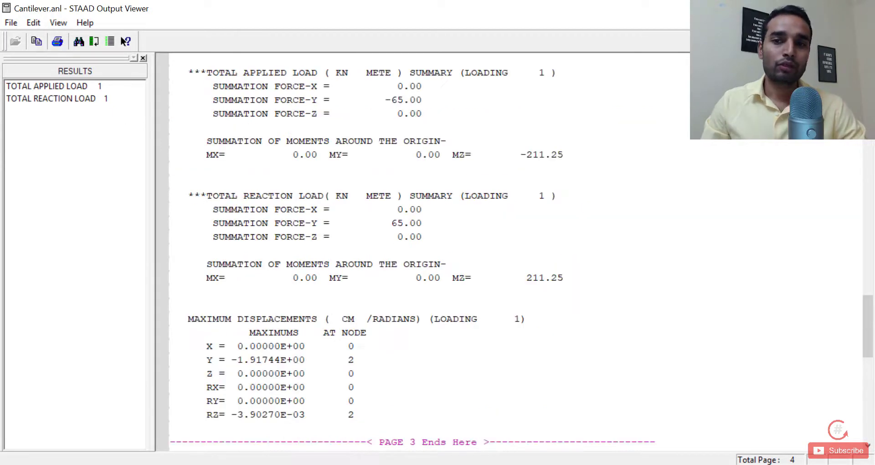
{"action": "left_click", "coordinate": [864, 7]}
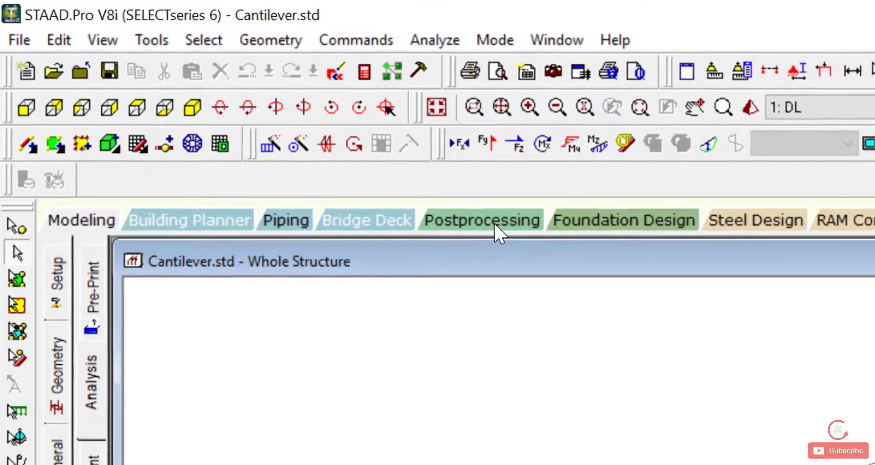
Show Postprocessing node displacements: node 2 deflects -19.174 mm vertically, rotating -0.004 rad.
{"action": "left_click", "coordinate": [514, 237]}
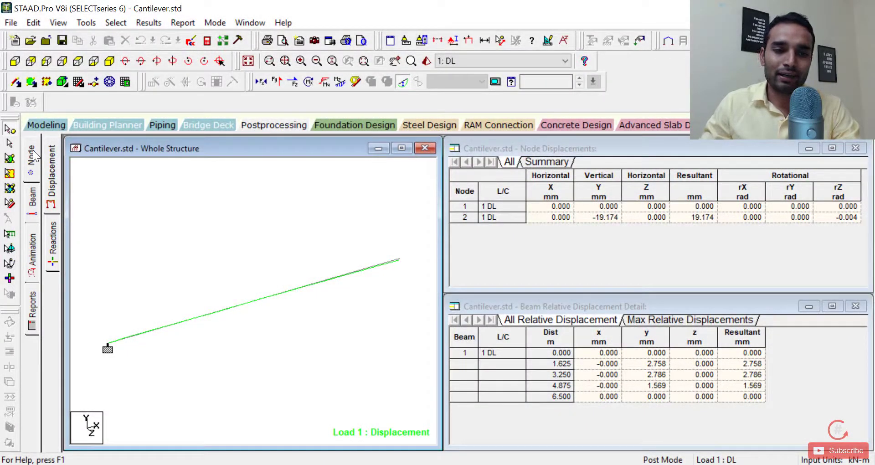
{"action": "left_click", "coordinate": [32, 195]}
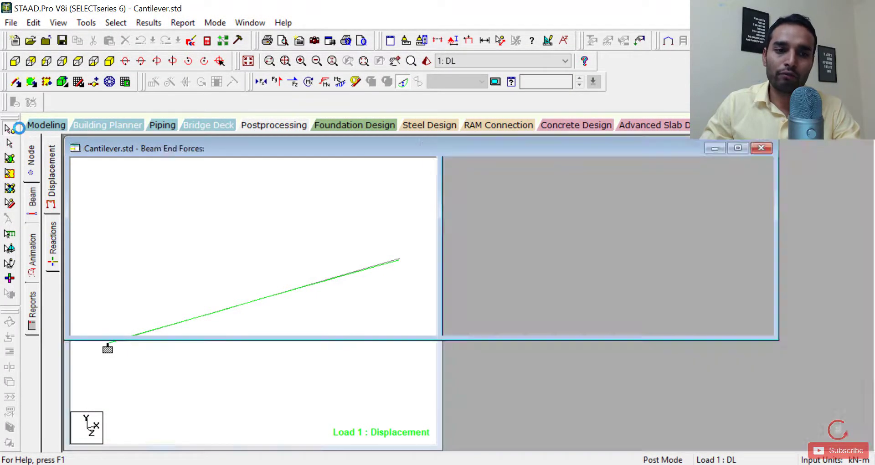
{"action": "left_click", "coordinate": [32, 251]}
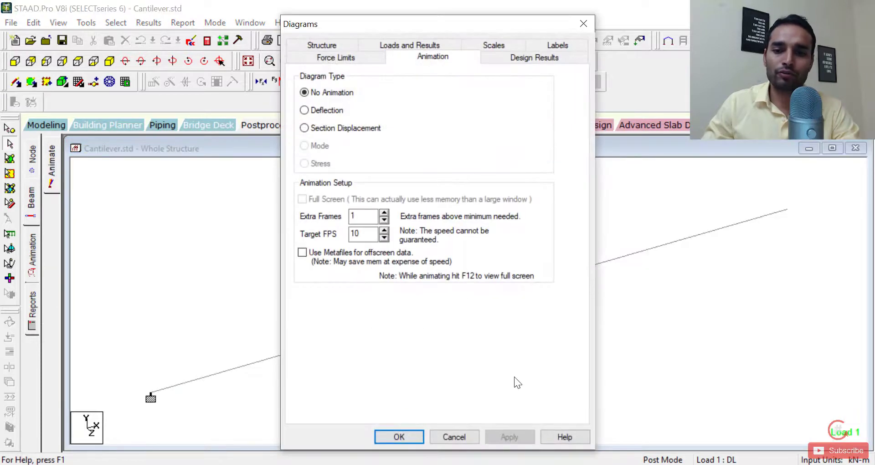
{"action": "left_click", "coordinate": [453, 437]}
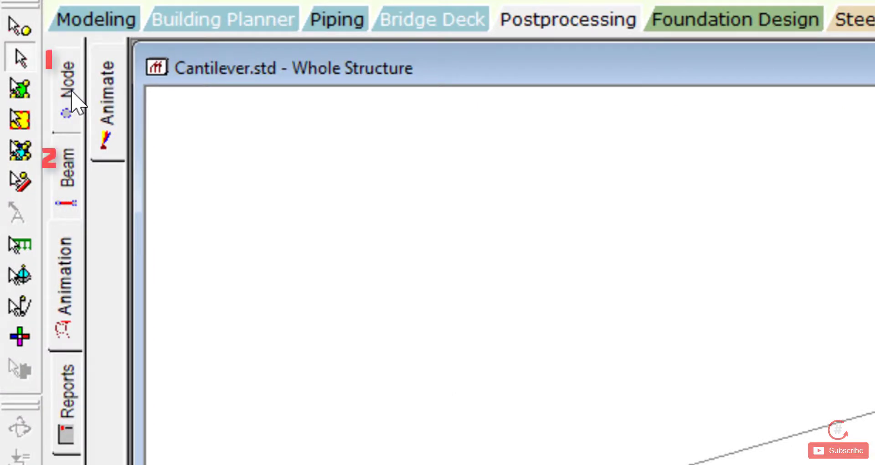
{"action": "left_click", "coordinate": [72, 92]}
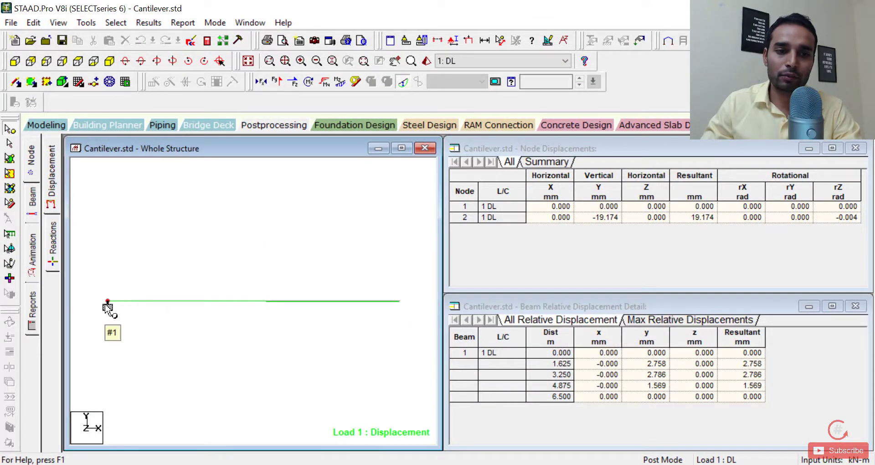
Display node 1 support reactions on the Reactions sub-tab: Y 65 kN, MZ 211.25 kNm.
{"action": "left_click", "coordinate": [53, 251]}
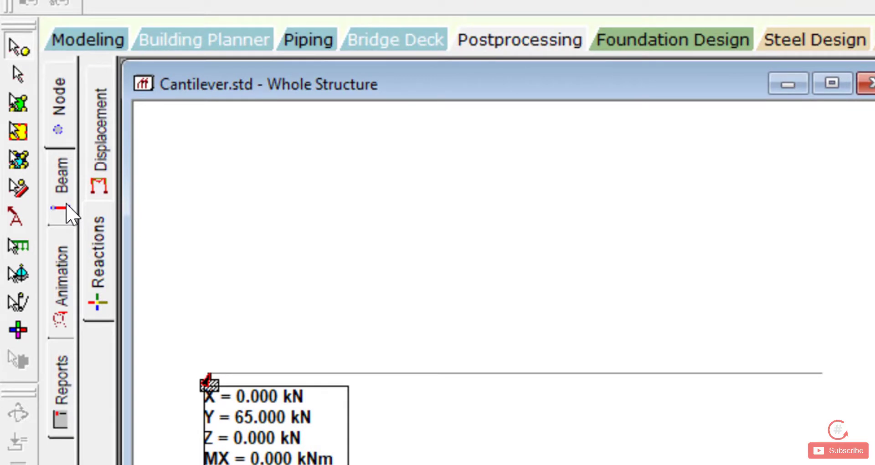
Inspect end forces at nodes 1 and 2 and the 6.500 m force detail, then view beam stresses.
{"action": "left_click", "coordinate": [66, 205]}
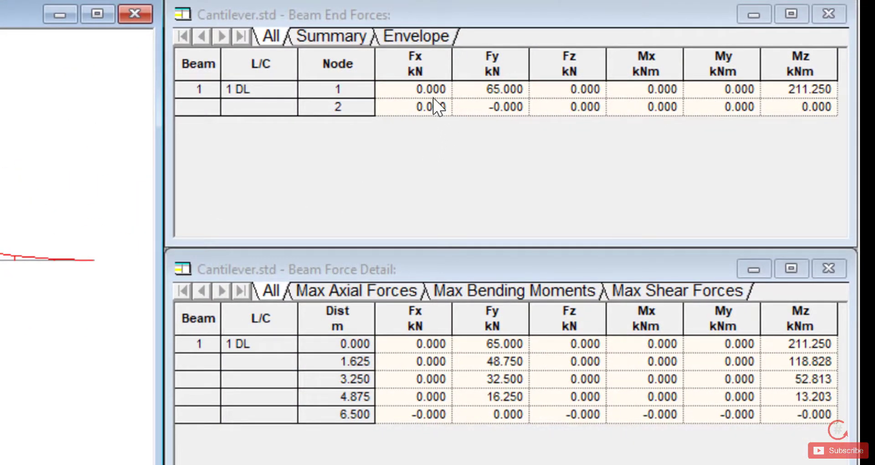
{"action": "left_click", "coordinate": [344, 93]}
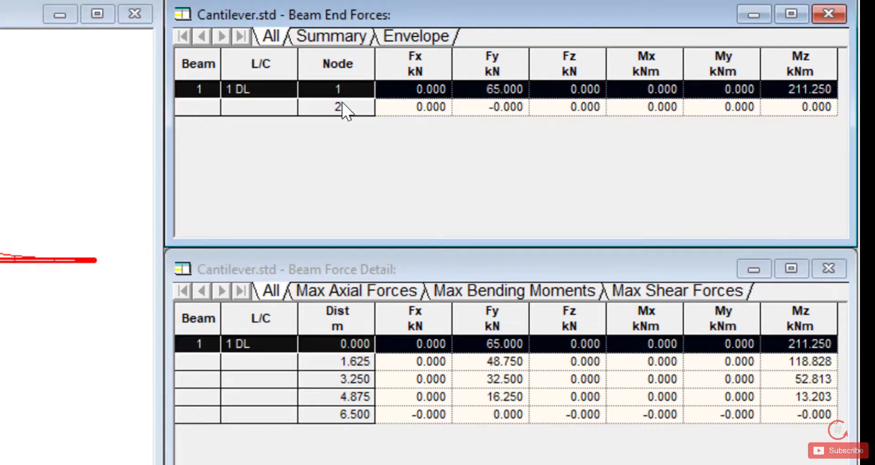
{"action": "left_click", "coordinate": [344, 108]}
{"action": "left_click", "coordinate": [357, 360]}
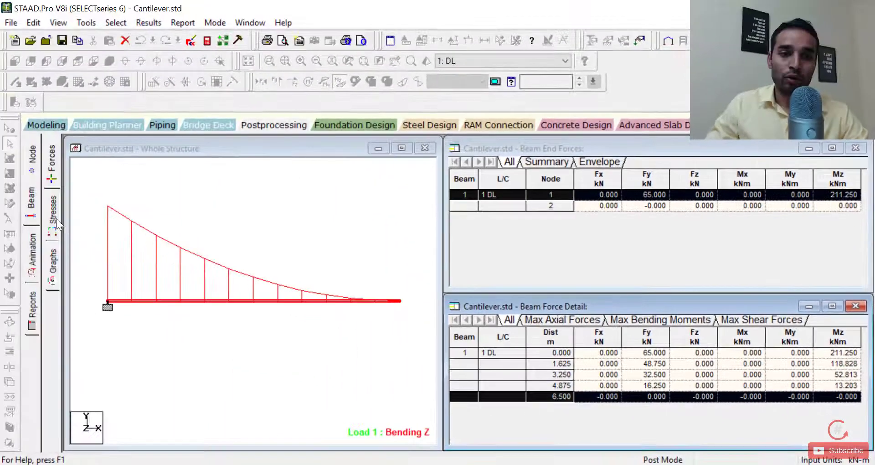
{"action": "left_click", "coordinate": [36, 144]}
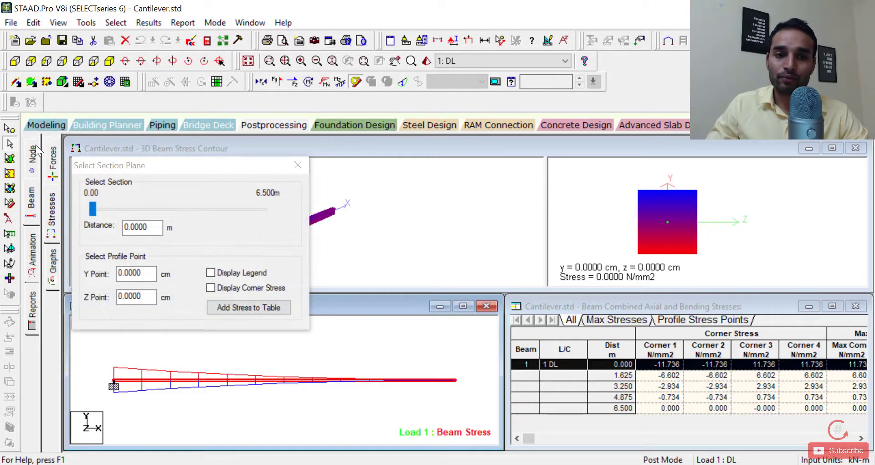
Show Beam 1 graphs: Mz peaking at 211 kNm, Fy 65 kN at the fixed end, Fx zero.
{"action": "left_click", "coordinate": [53, 262]}
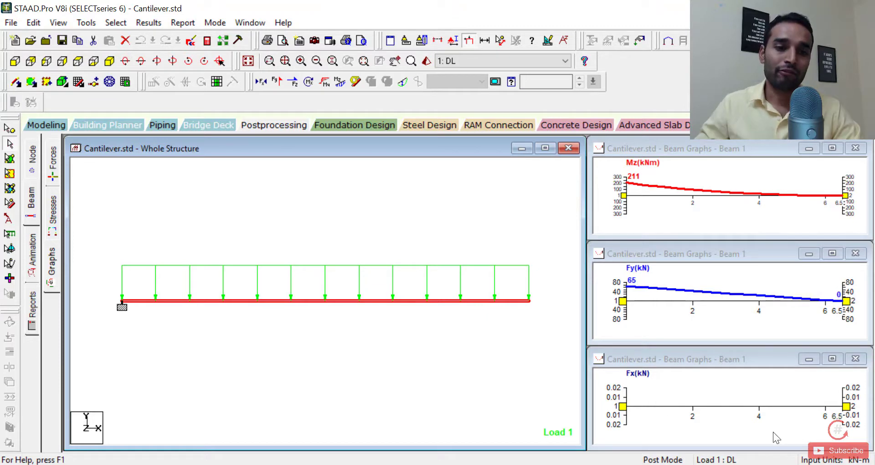
Play the cantilever's deflection animation, then bring up Report Setup with Job Info selected.
{"action": "left_click", "coordinate": [32, 271]}
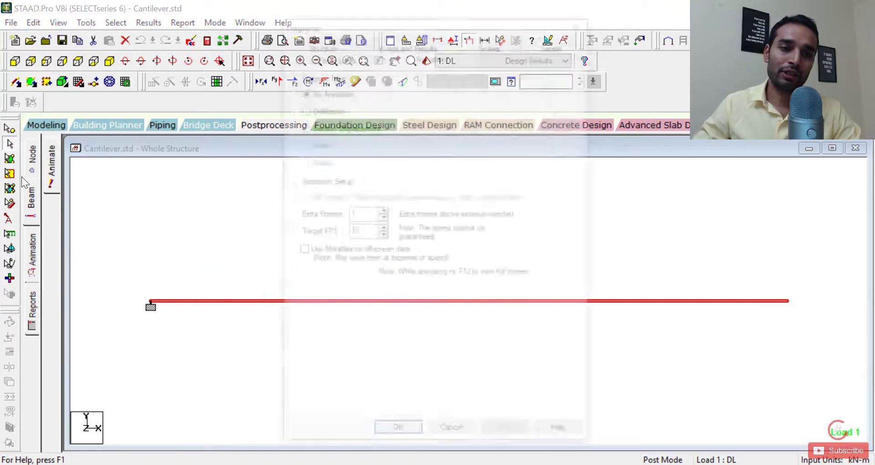
{"action": "left_click", "coordinate": [325, 109]}
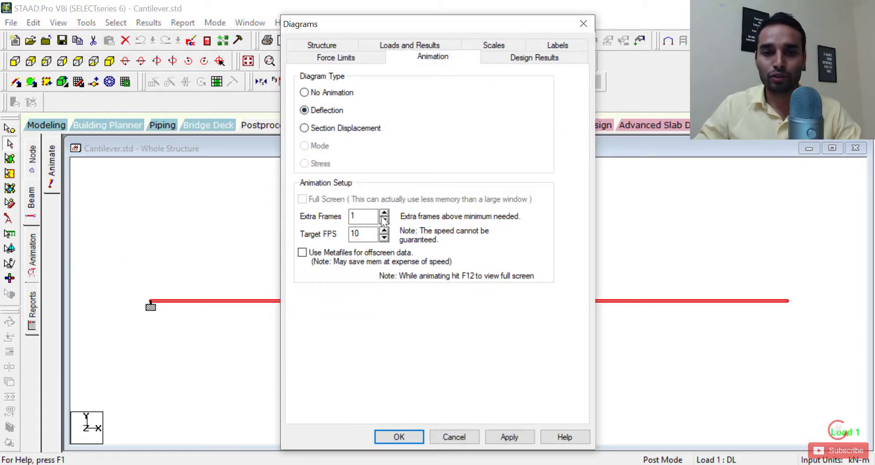
{"action": "left_click", "coordinate": [397, 437]}
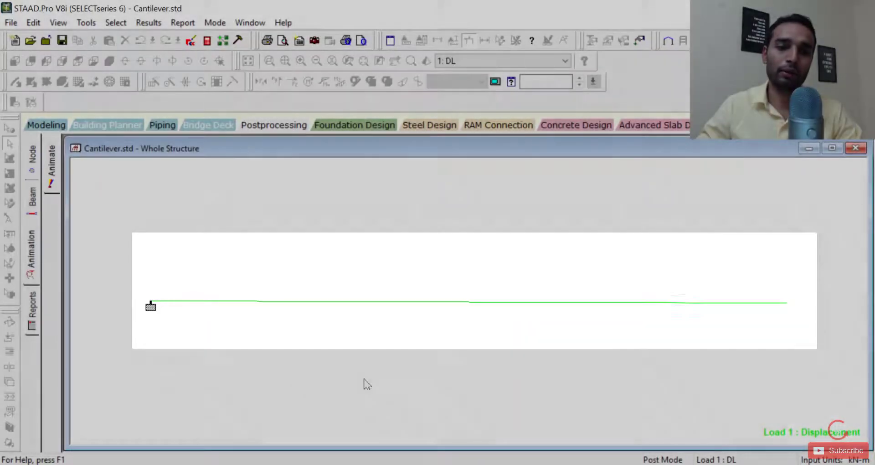
{"action": "left_click", "coordinate": [39, 310]}
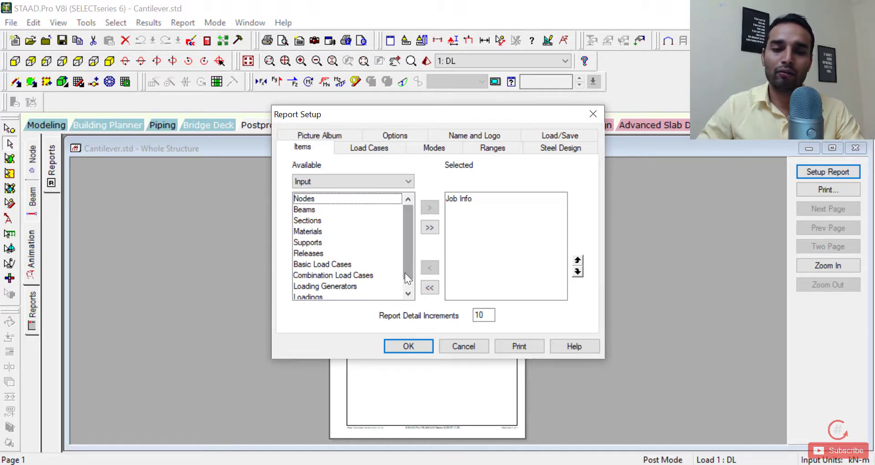
Preview the Job Info report, then go back to the Modeling page.
{"action": "left_click", "coordinate": [408, 346]}
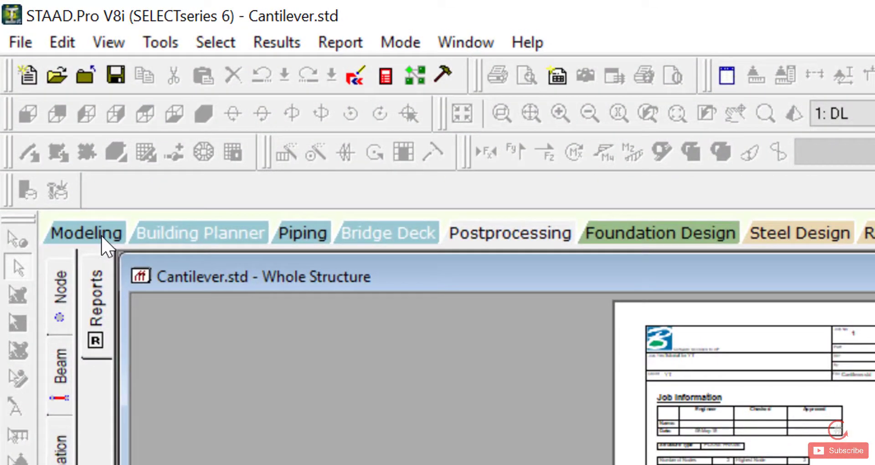
{"action": "left_click", "coordinate": [101, 235]}
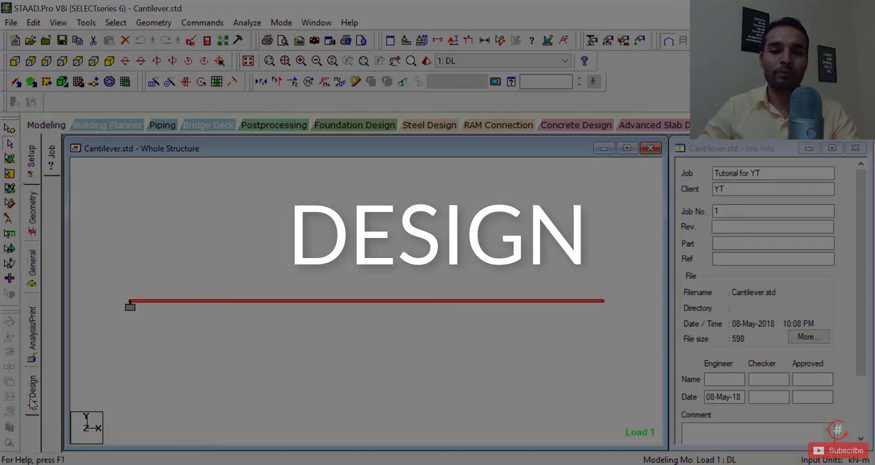
Check that concrete design uses IS456, then close STAAD.Pro and the Cantilever folder.
{"action": "left_click", "coordinate": [33, 396]}
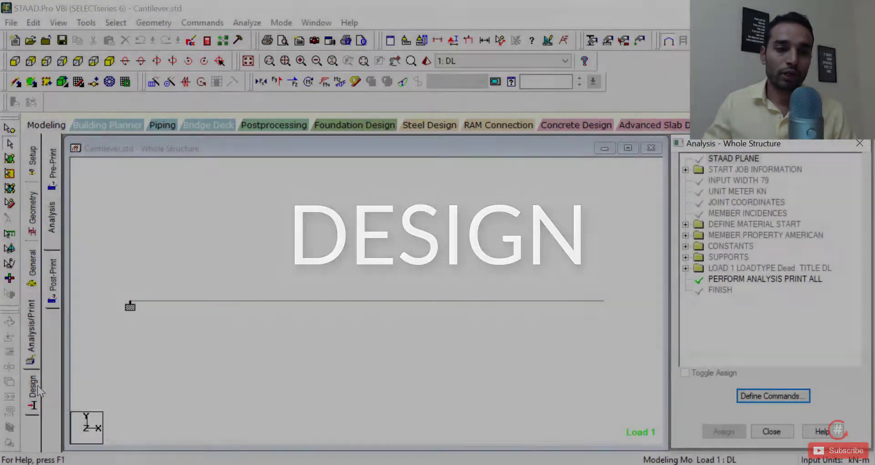
{"action": "left_click", "coordinate": [37, 386]}
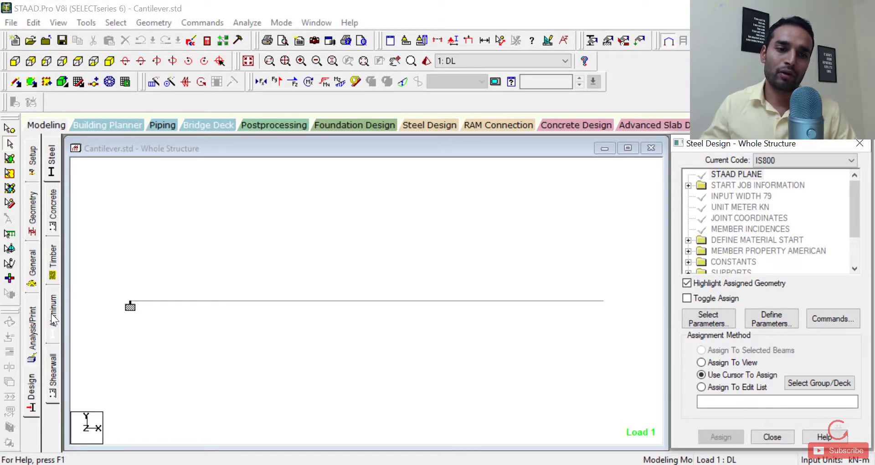
{"action": "left_click", "coordinate": [55, 223]}
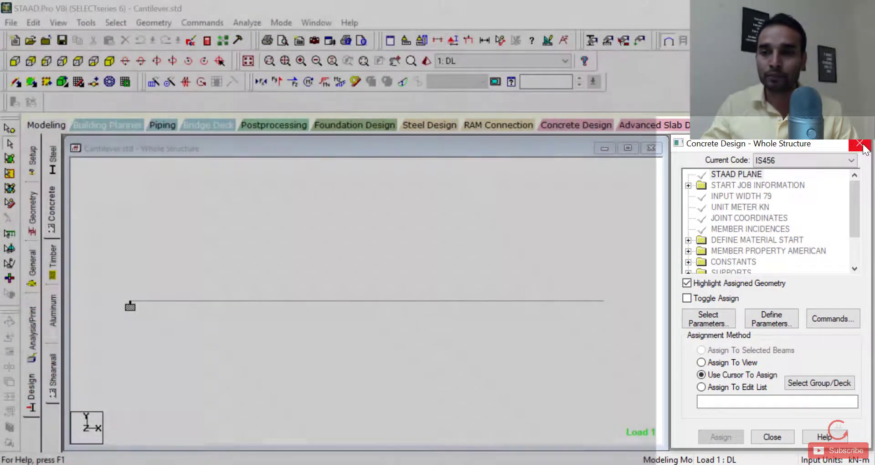
{"action": "scroll", "coordinate": [850, 177], "scroll_direction": "down", "scroll_amount": 2}
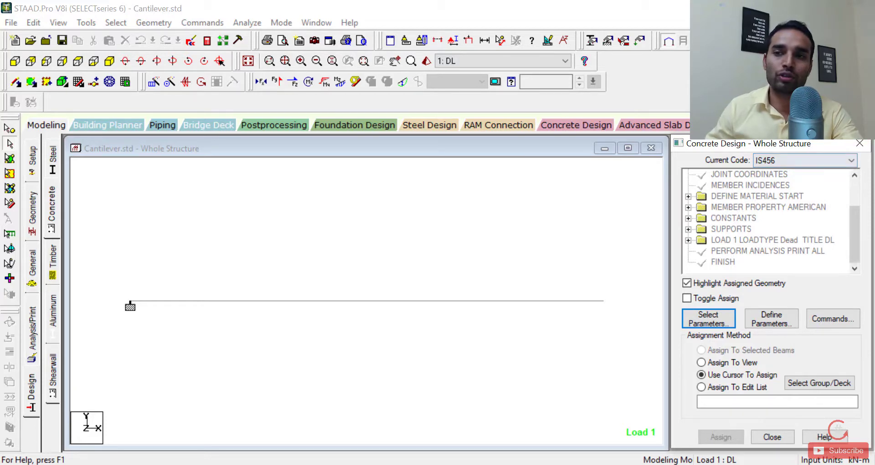
{"action": "key", "text": "alt+Tab"}
{"action": "key", "text": "super+d"}
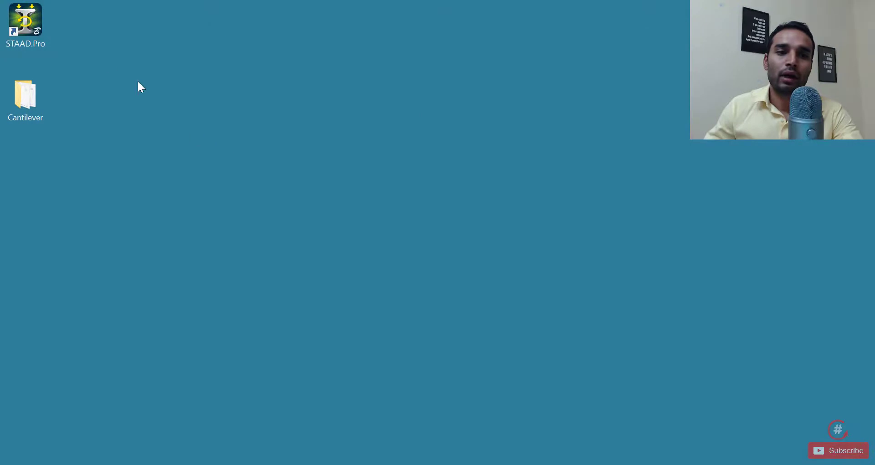
Relaunch STAAD.Pro and check the default design codes: IS800 steel, IS456 concrete, unchanged.
{"action": "double_click", "coordinate": [31, 19]}
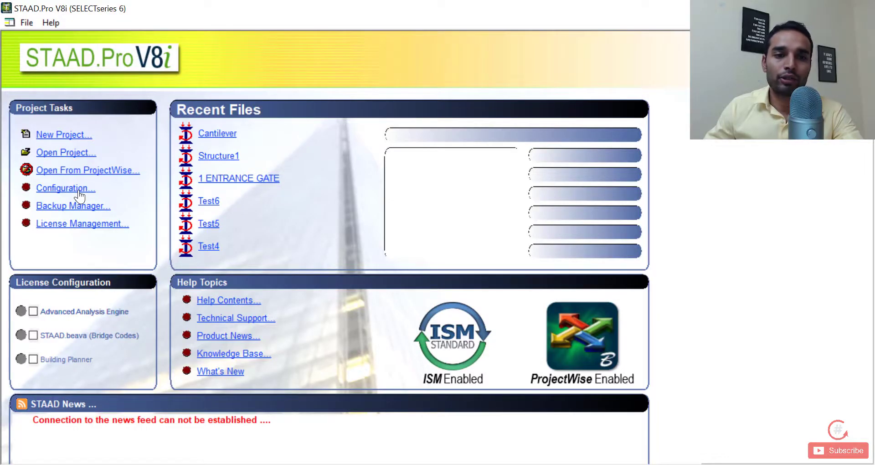
{"action": "left_click", "coordinate": [77, 192]}
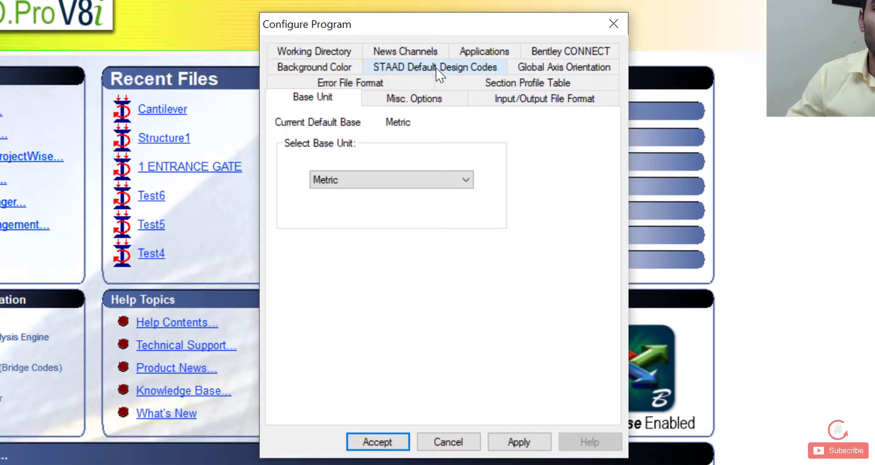
{"action": "left_click", "coordinate": [436, 69]}
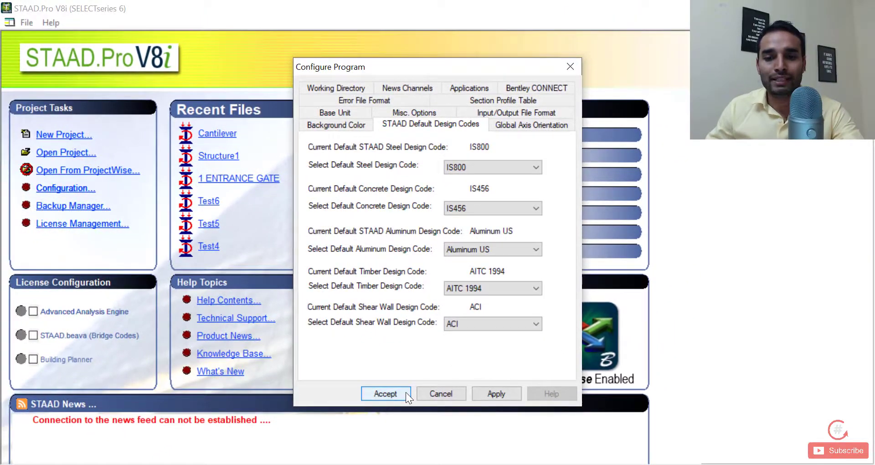
{"action": "left_click", "coordinate": [441, 393]}
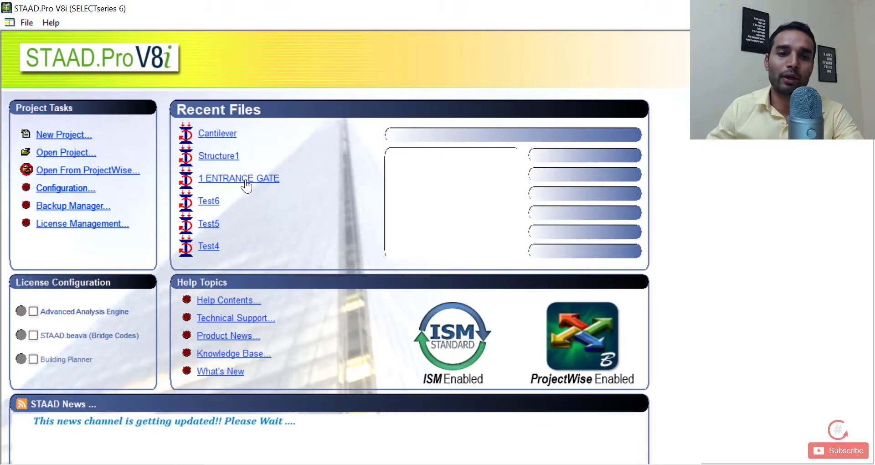
Reopen Cantilever.std from Recent Files and switch to IS456 concrete design.
{"action": "left_click", "coordinate": [218, 133]}
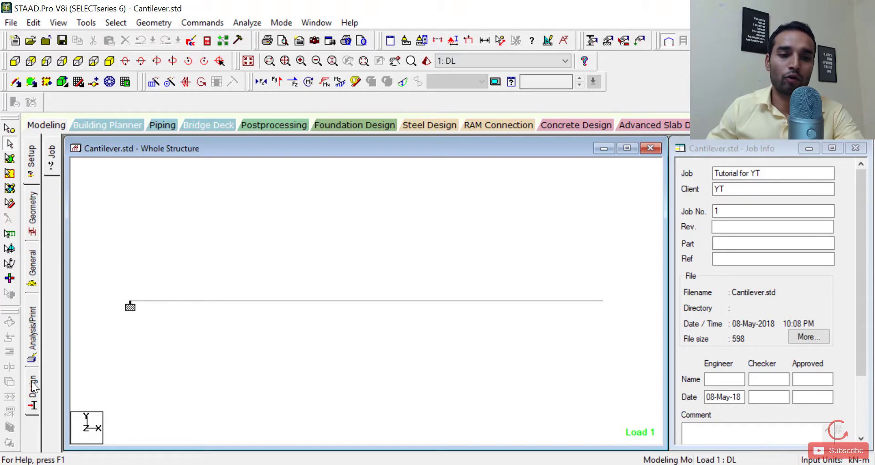
{"action": "left_click", "coordinate": [34, 387]}
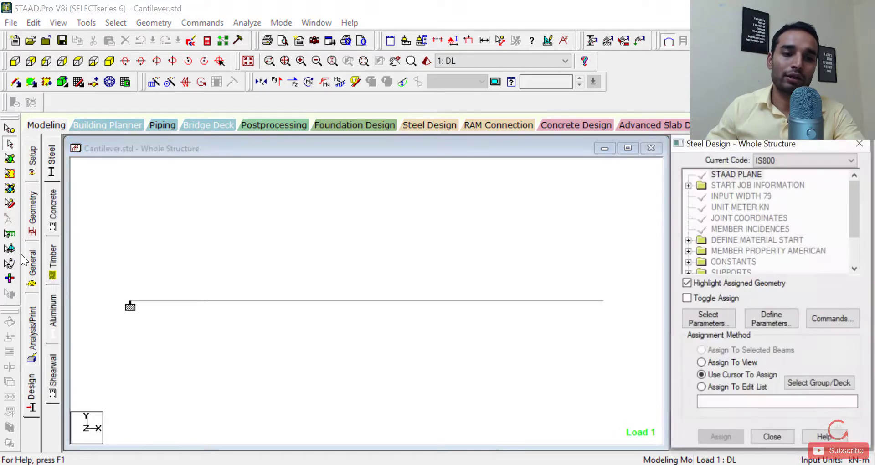
{"action": "left_click", "coordinate": [57, 220]}
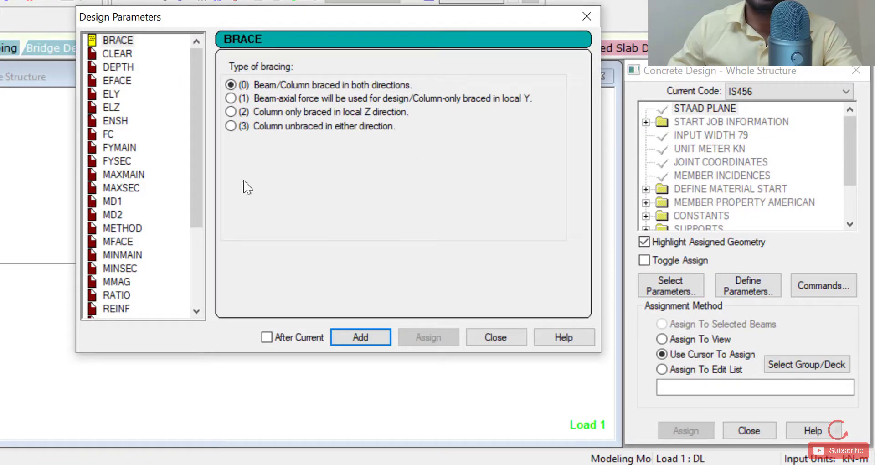
Add concrete strength parameter FC 25000 to the design commands.
{"action": "left_click", "coordinate": [108, 134]}
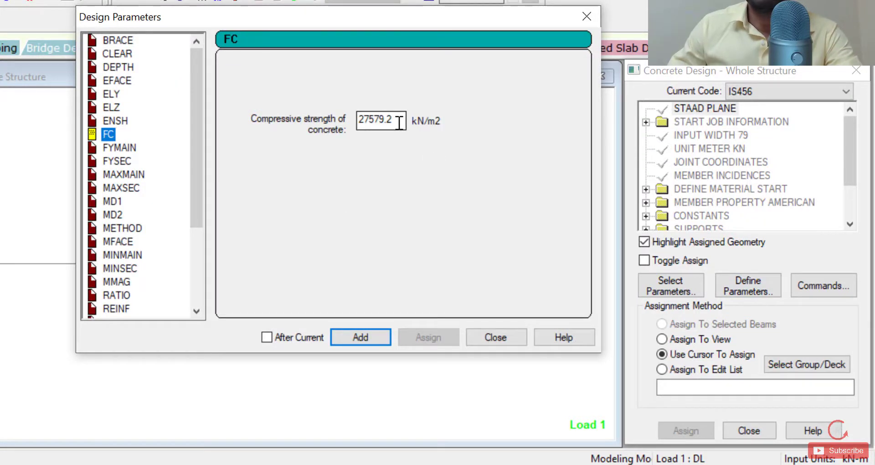
{"action": "left_click_drag", "start_coordinate": [399, 123], "coordinate": [367, 115]}
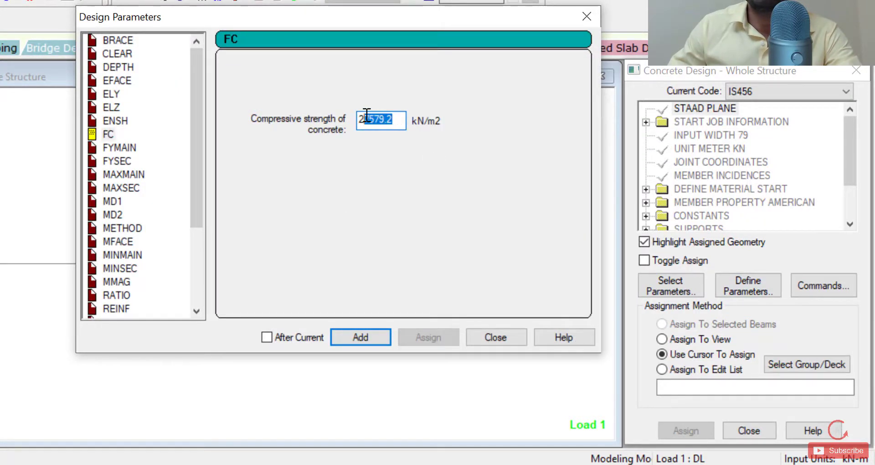
{"action": "type", "text": "5"}
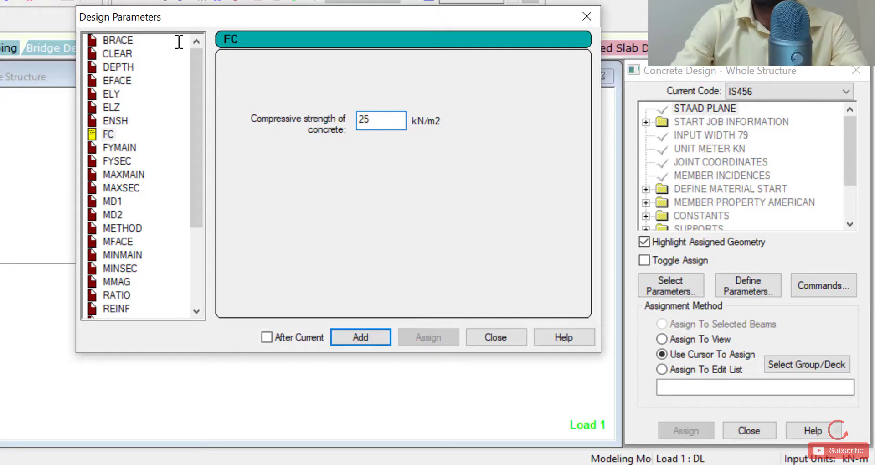
{"action": "type", "text": "000"}
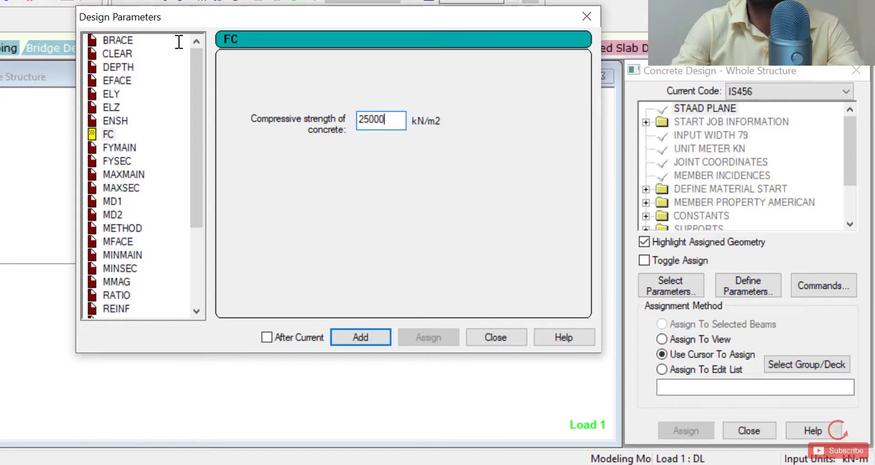
{"action": "left_click", "coordinate": [388, 340]}
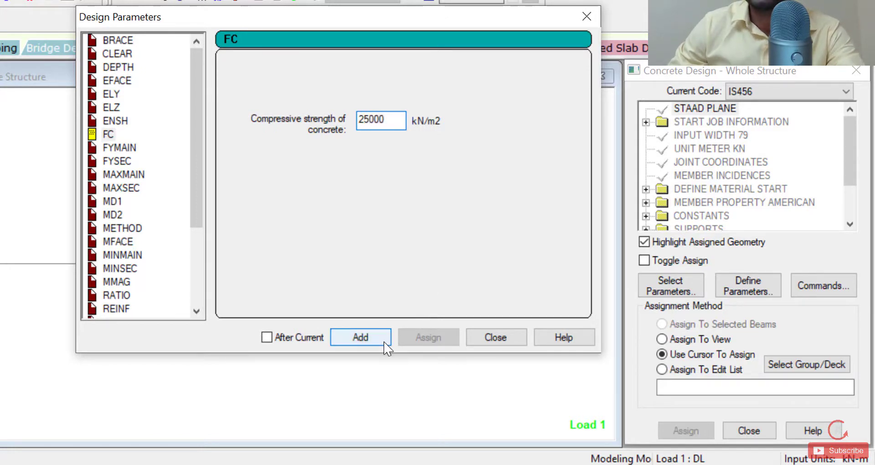
Add main reinforcement yield strength FYMAIN 500000.
{"action": "left_click", "coordinate": [120, 147]}
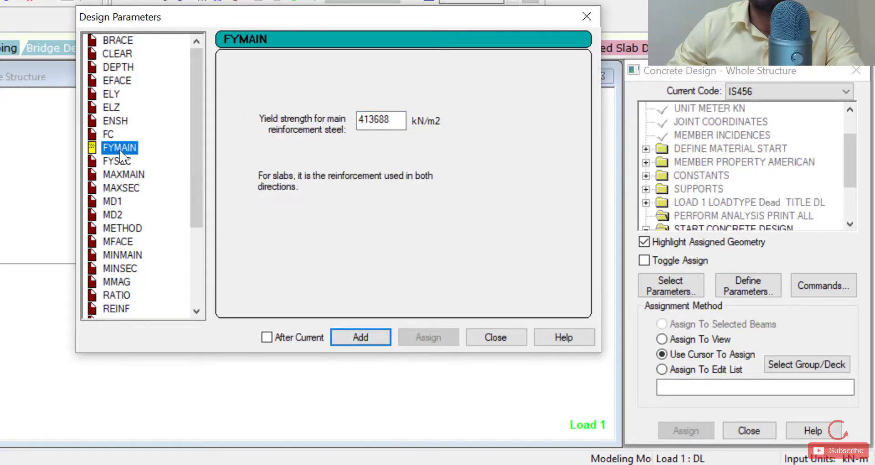
{"action": "left_click_drag", "start_coordinate": [399, 121], "coordinate": [327, 124]}
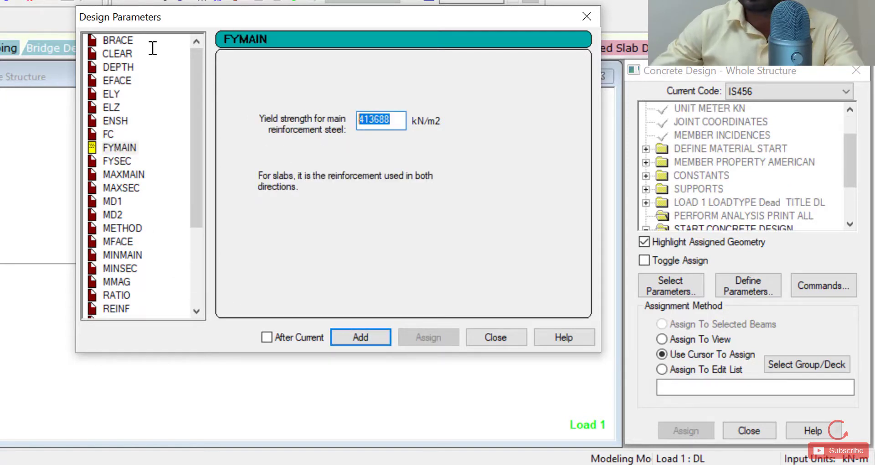
{"action": "type", "text": "50"}
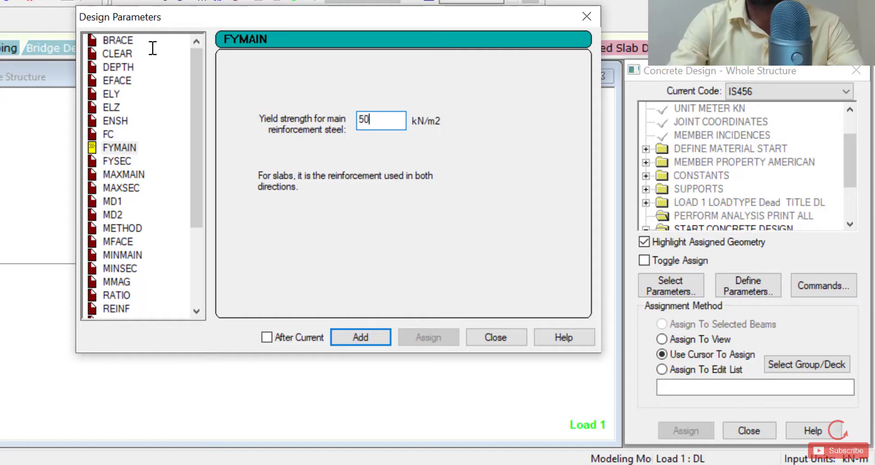
{"action": "type", "text": "000"}
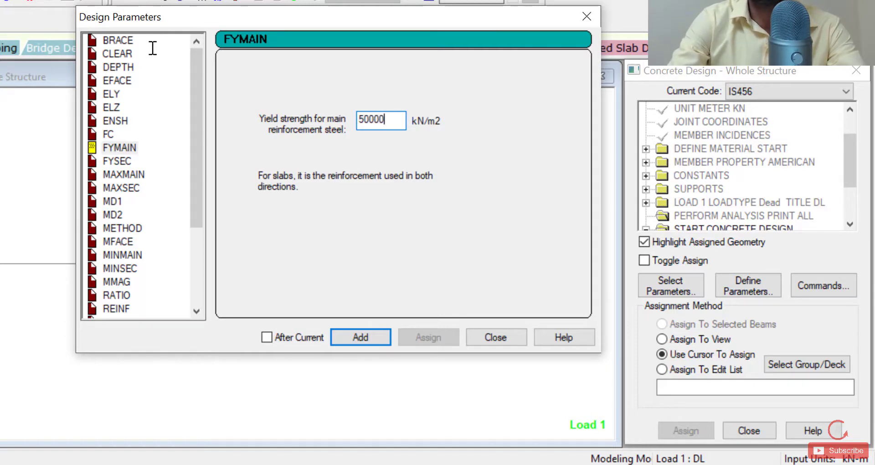
{"action": "type", "text": "0"}
{"action": "left_click", "coordinate": [360, 337]}
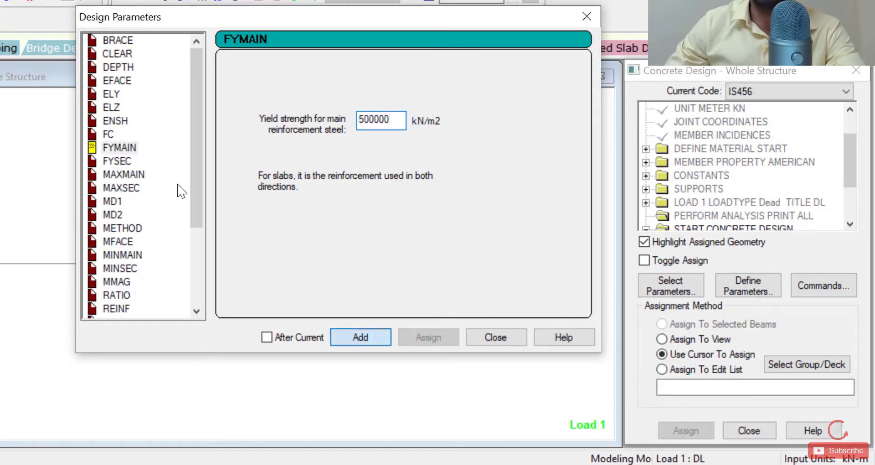
Add TRACK 2 for beam design output detail and close Design Parameters.
{"action": "left_click_drag", "start_coordinate": [197, 234], "coordinate": [202, 301]}
{"action": "left_click", "coordinate": [117, 268]}
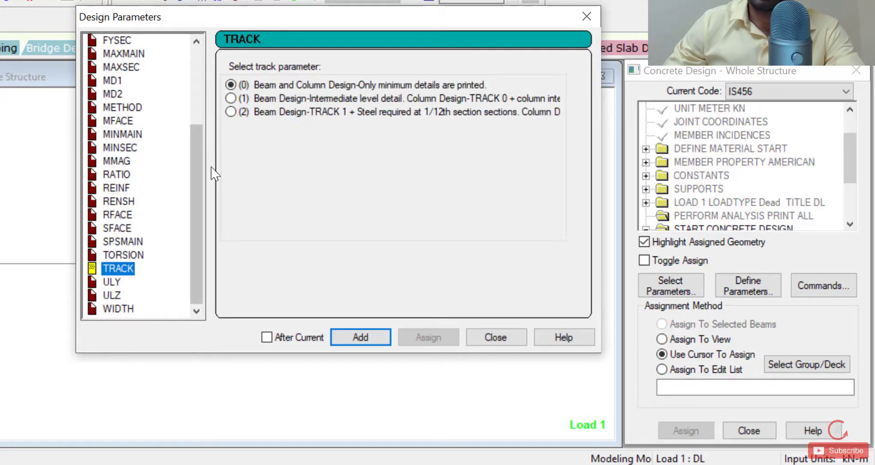
{"action": "left_click", "coordinate": [230, 112]}
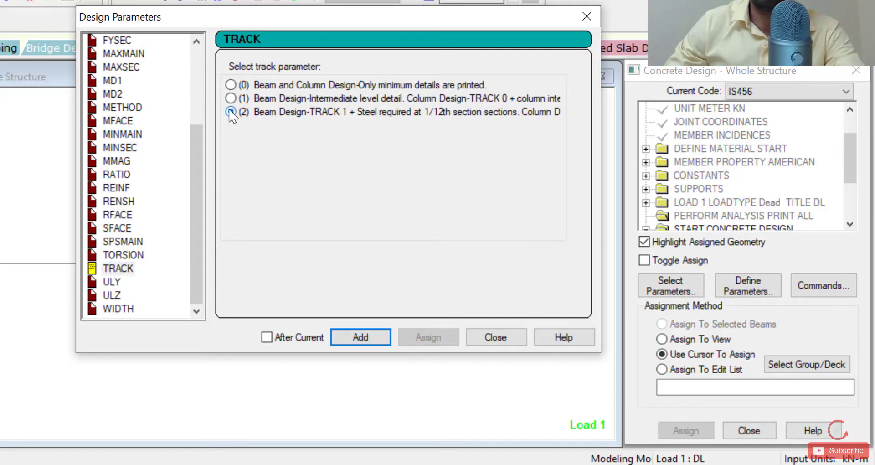
{"action": "left_click", "coordinate": [362, 337]}
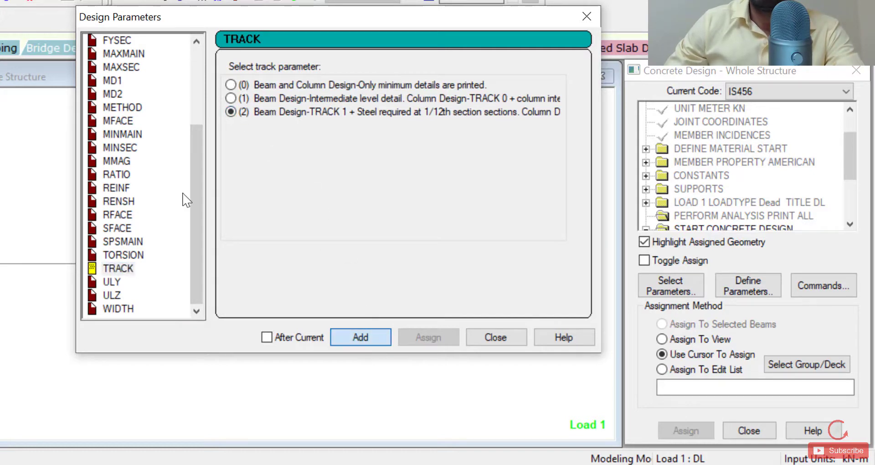
{"action": "left_click", "coordinate": [497, 340]}
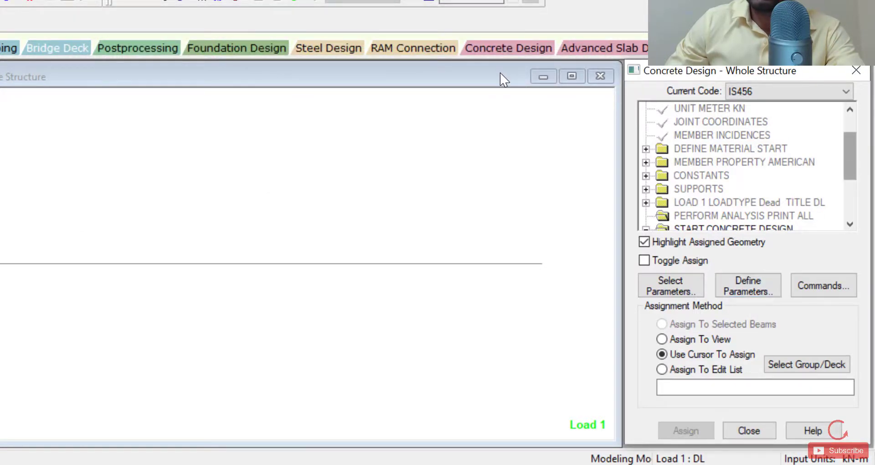
Review the command list and select the FC 25000 parameter for assignment.
{"action": "left_click_drag", "start_coordinate": [852, 169], "coordinate": [851, 215]}
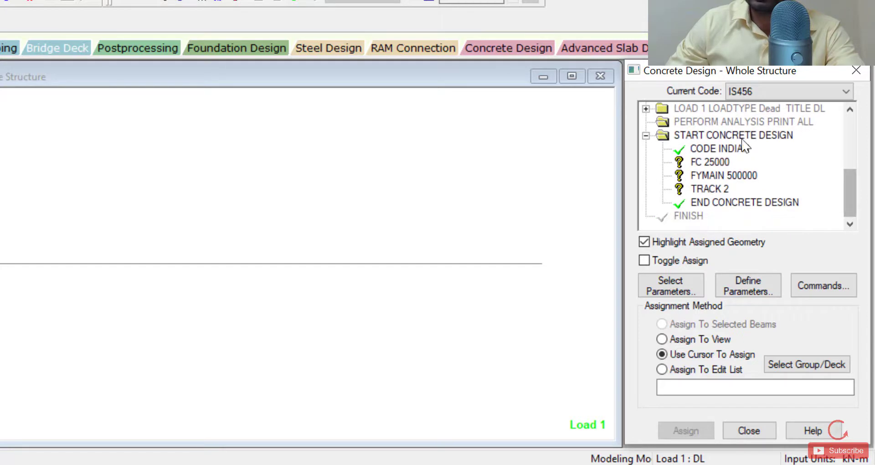
{"action": "left_click", "coordinate": [735, 123]}
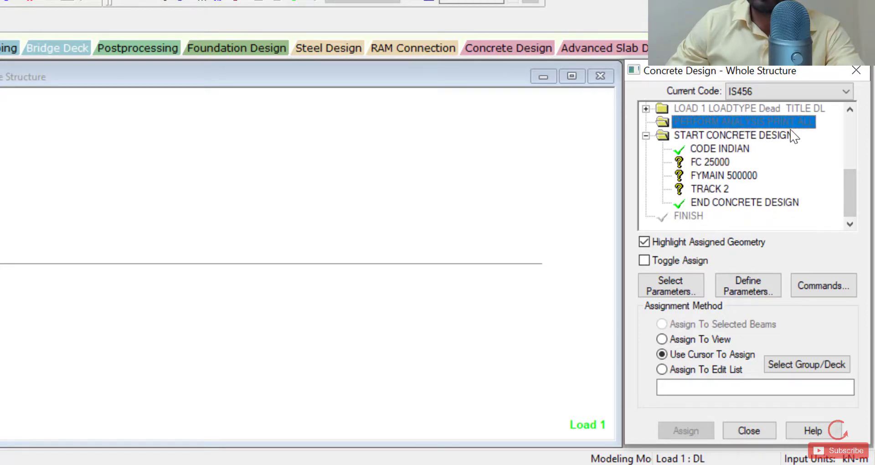
{"action": "left_click", "coordinate": [762, 136]}
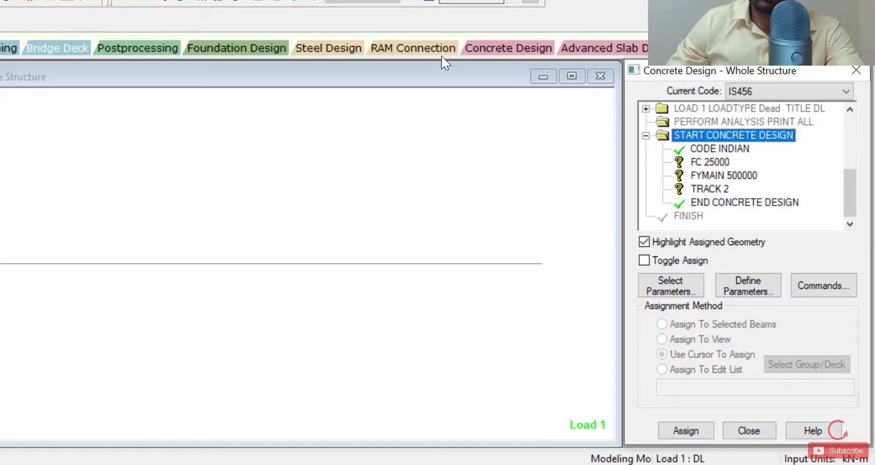
{"action": "scroll", "coordinate": [719, 136], "scroll_direction": "up", "scroll_amount": 2}
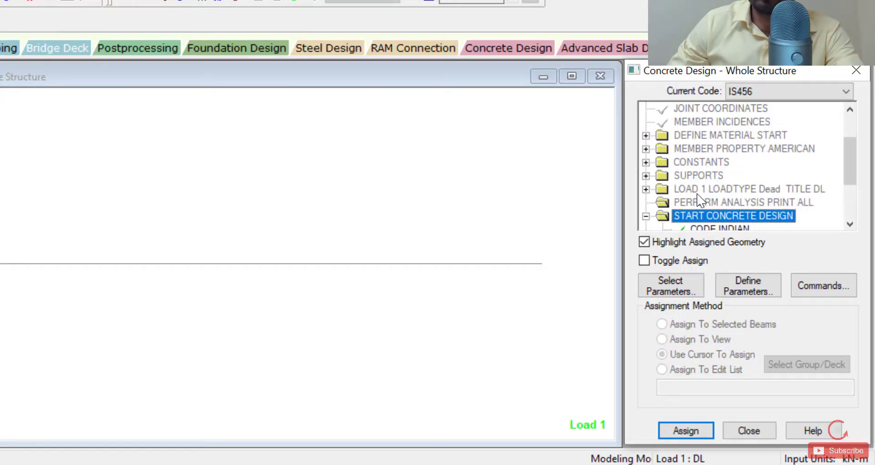
{"action": "left_click", "coordinate": [729, 202]}
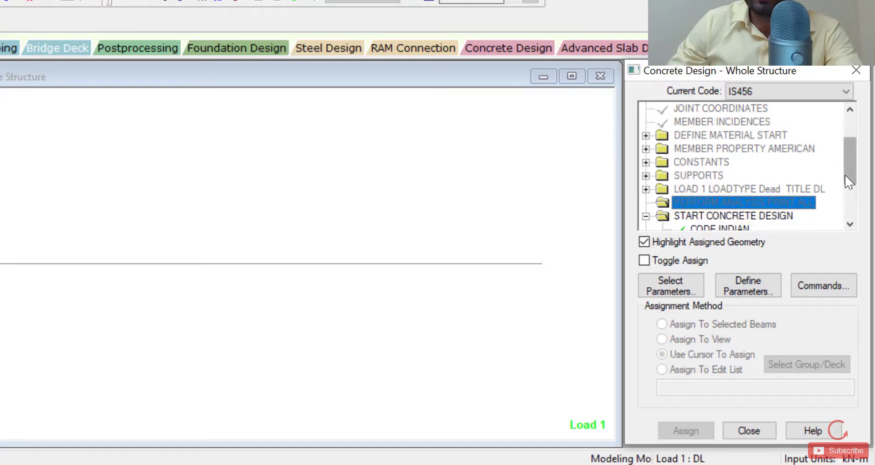
{"action": "left_click_drag", "start_coordinate": [851, 178], "coordinate": [853, 205]}
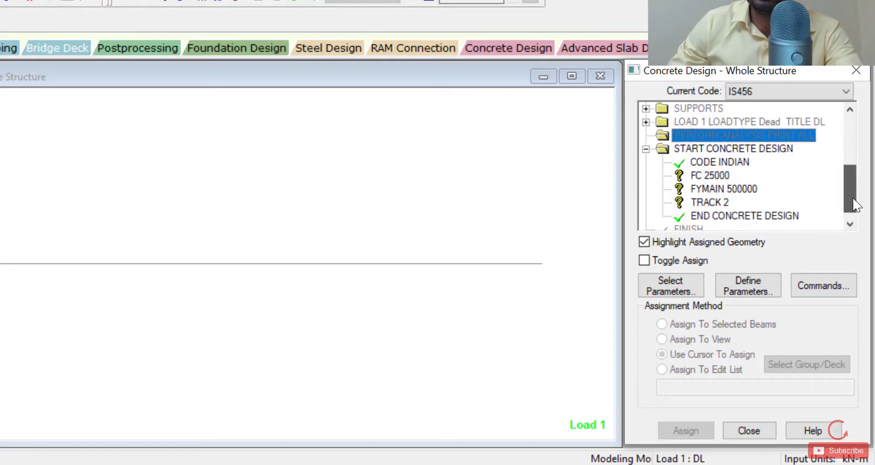
{"action": "left_click", "coordinate": [698, 177]}
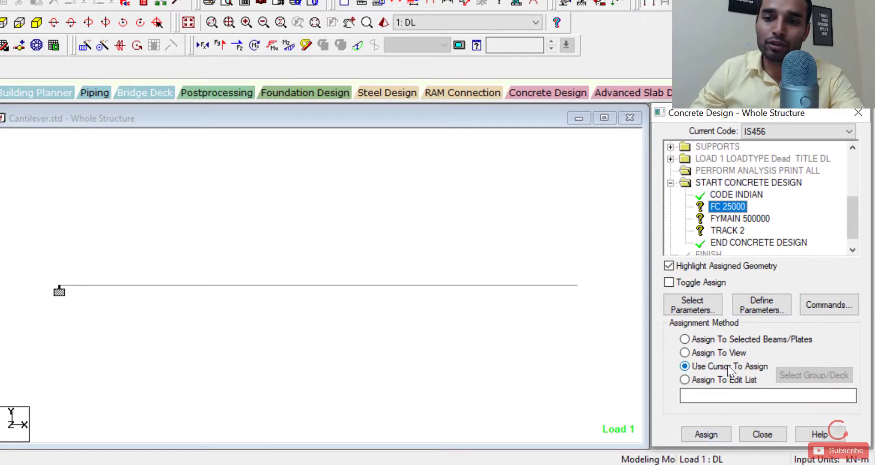
Assign FC 25000, FYMAIN 500000 and TRACK 2 to the cantilever beam by cursor.
{"action": "left_click", "coordinate": [706, 434]}
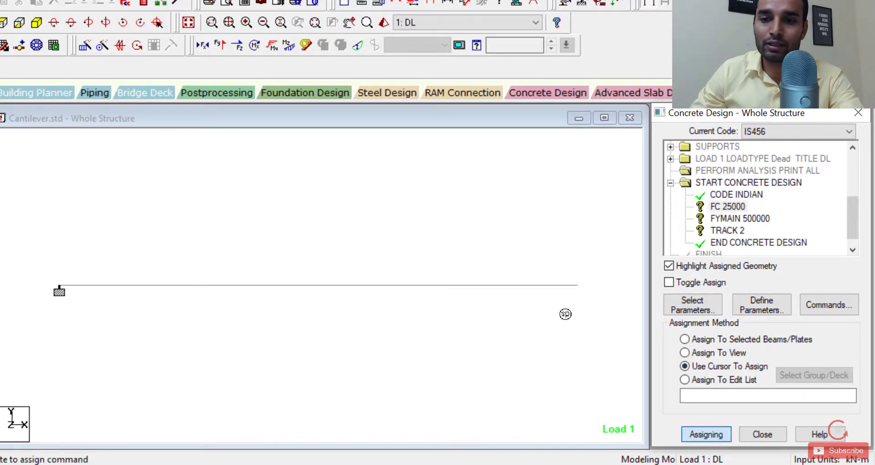
{"action": "left_click", "coordinate": [545, 287]}
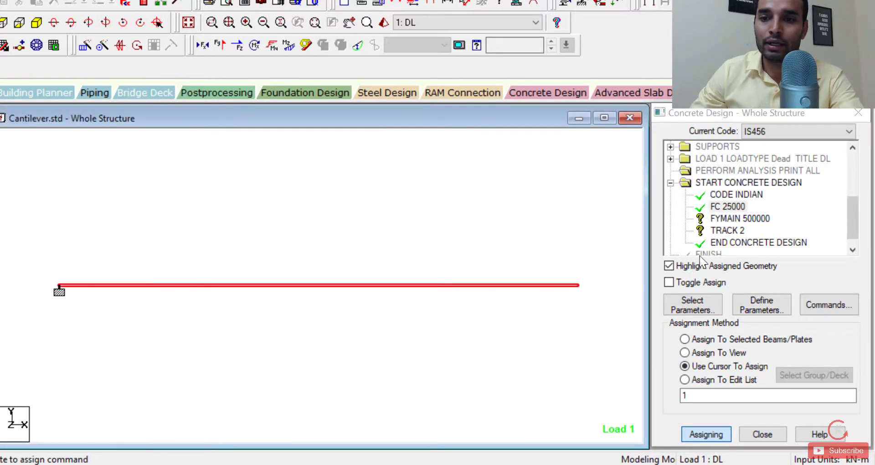
{"action": "left_click", "coordinate": [742, 218]}
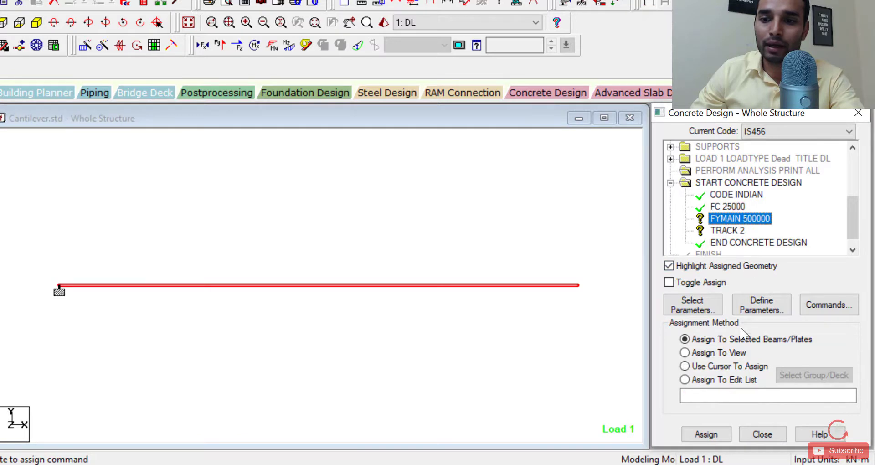
{"action": "left_click", "coordinate": [731, 368]}
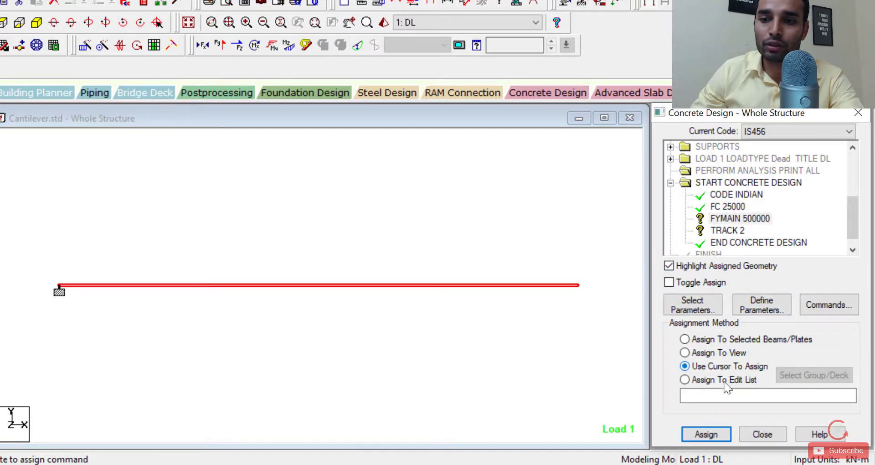
{"action": "left_click", "coordinate": [713, 434]}
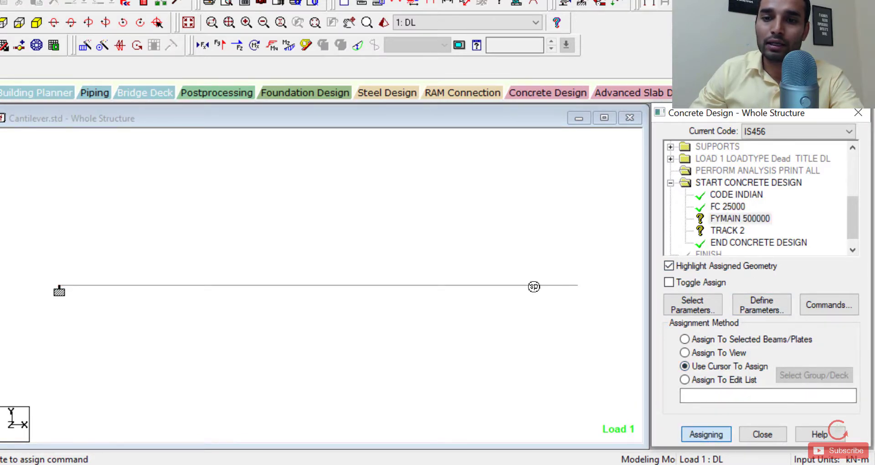
{"action": "left_click", "coordinate": [534, 285]}
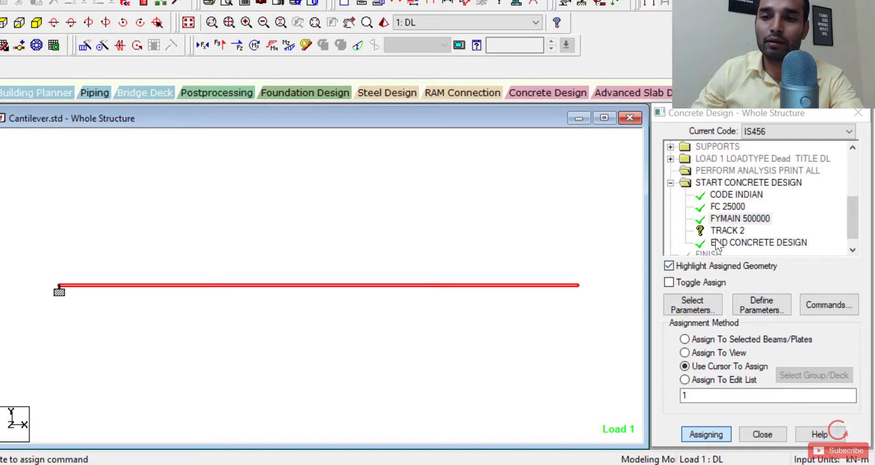
{"action": "left_click", "coordinate": [726, 231]}
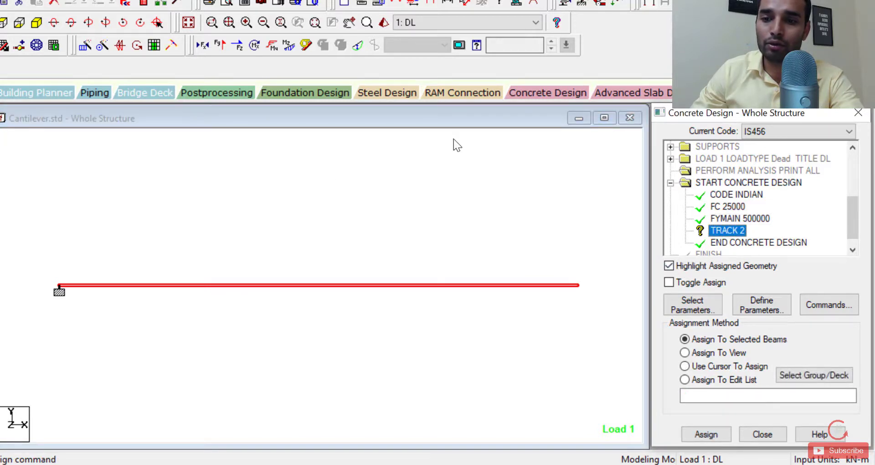
{"action": "left_click", "coordinate": [718, 368]}
{"action": "left_click", "coordinate": [706, 433]}
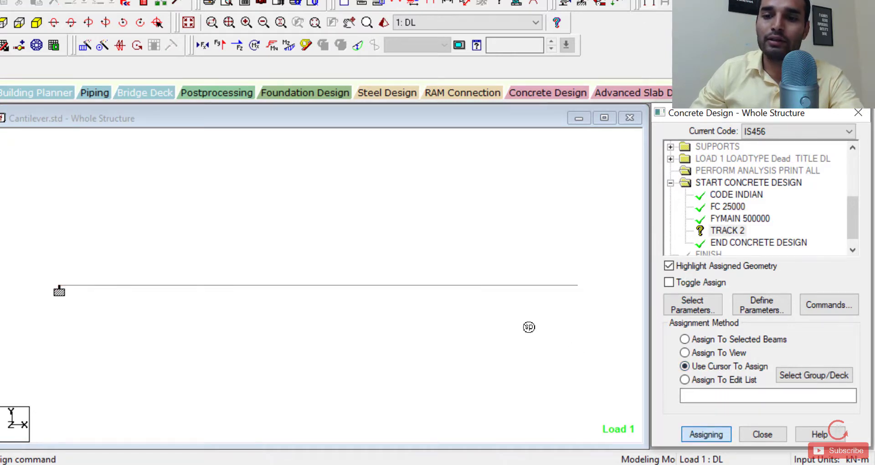
{"action": "left_click", "coordinate": [525, 285]}
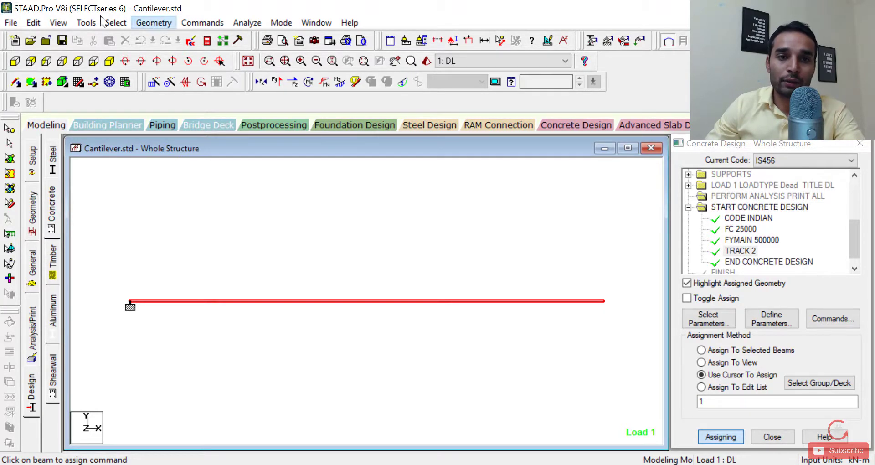
Look through the geometry commands and dismiss them without changes.
{"action": "left_click", "coordinate": [154, 23]}
{"action": "mouse_move", "coordinate": [175, 86]}
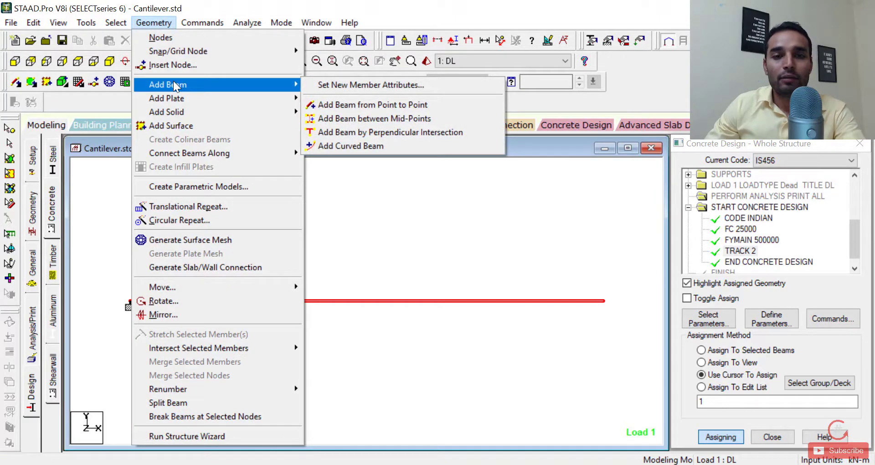
{"action": "left_click", "coordinate": [397, 275]}
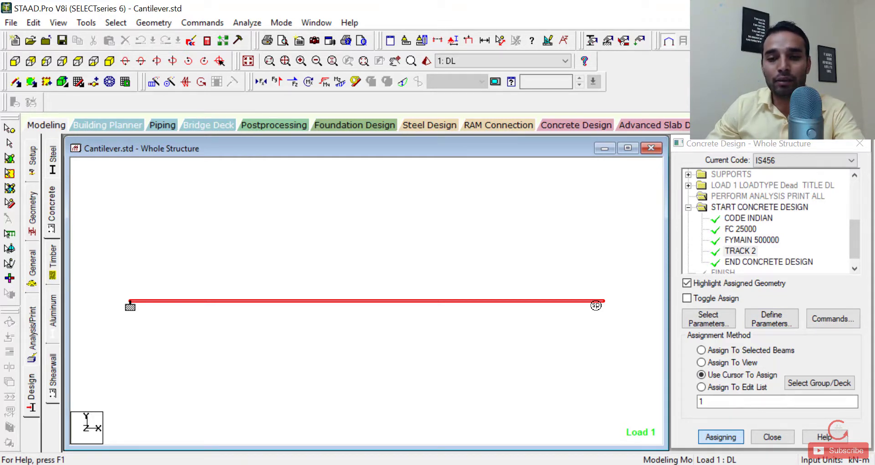
Add a DESIGN BEAM command to the IS456 concrete design block.
{"action": "left_click", "coordinate": [833, 318]}
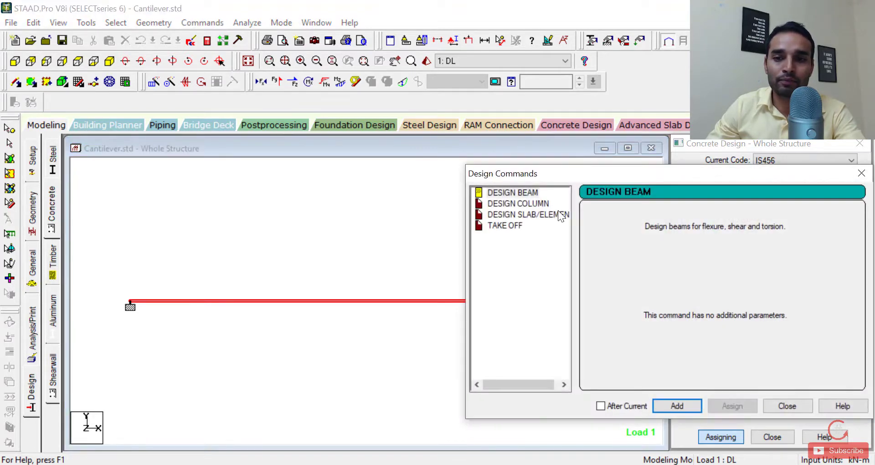
{"action": "left_click", "coordinate": [515, 192]}
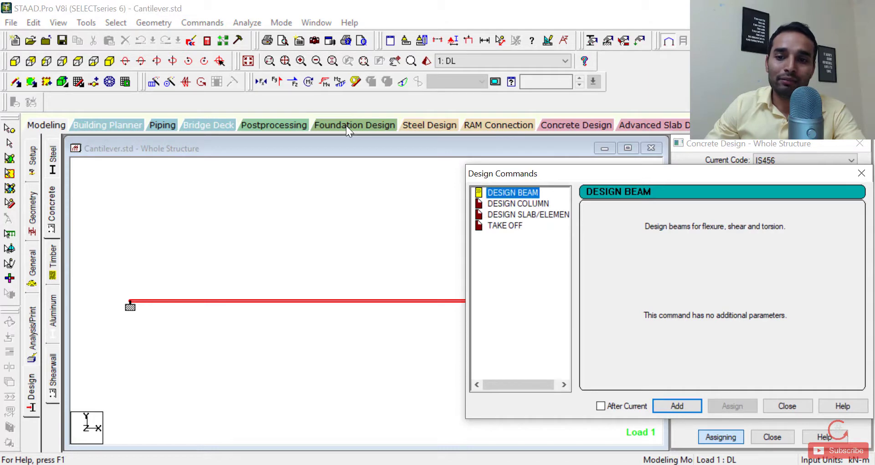
{"action": "left_click", "coordinate": [677, 407]}
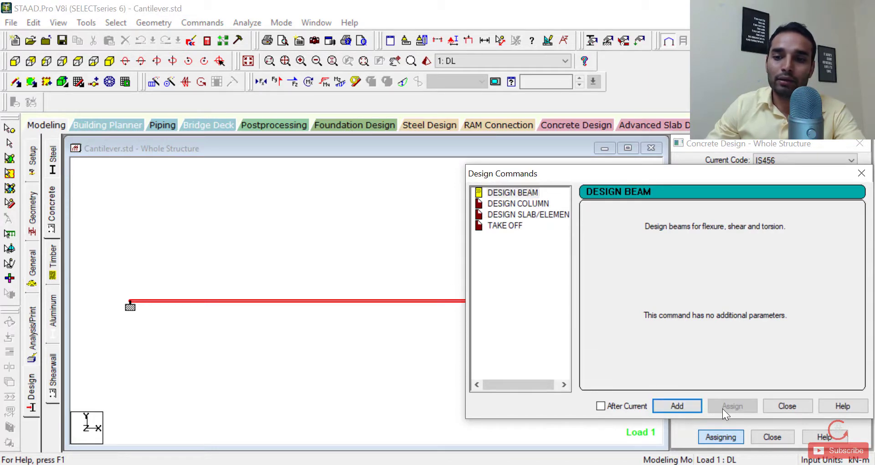
{"action": "left_click", "coordinate": [861, 172]}
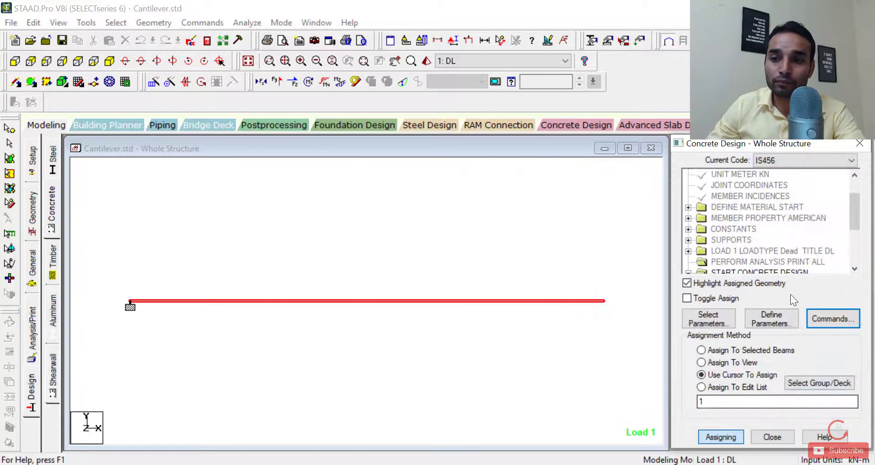
Assign DESIGN BEAM to the cantilever beam by cursor.
{"action": "scroll", "coordinate": [855, 214], "scroll_direction": "down", "scroll_amount": 3}
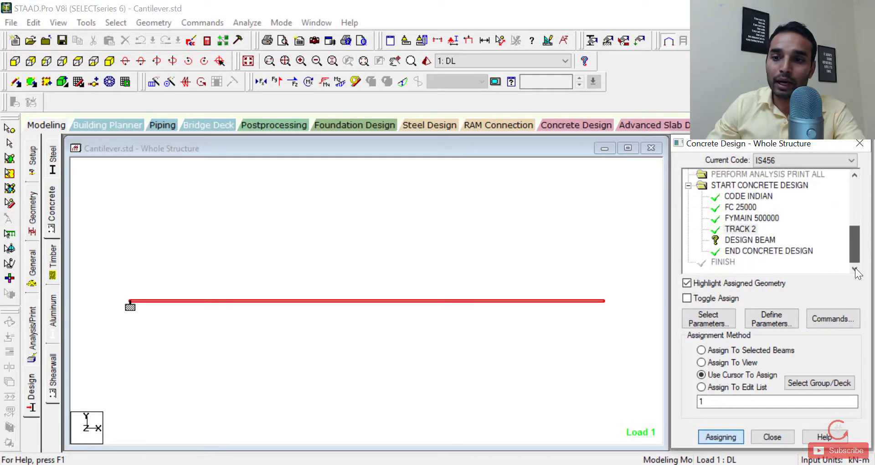
{"action": "left_click", "coordinate": [749, 239]}
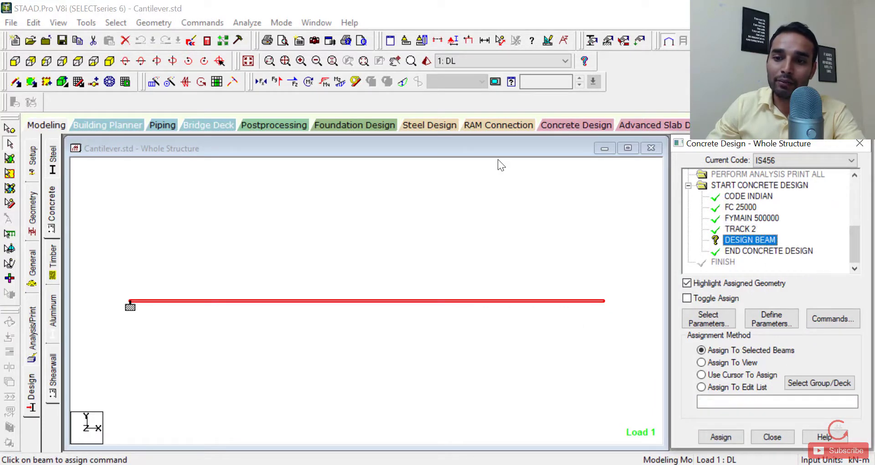
{"action": "left_click", "coordinate": [701, 374]}
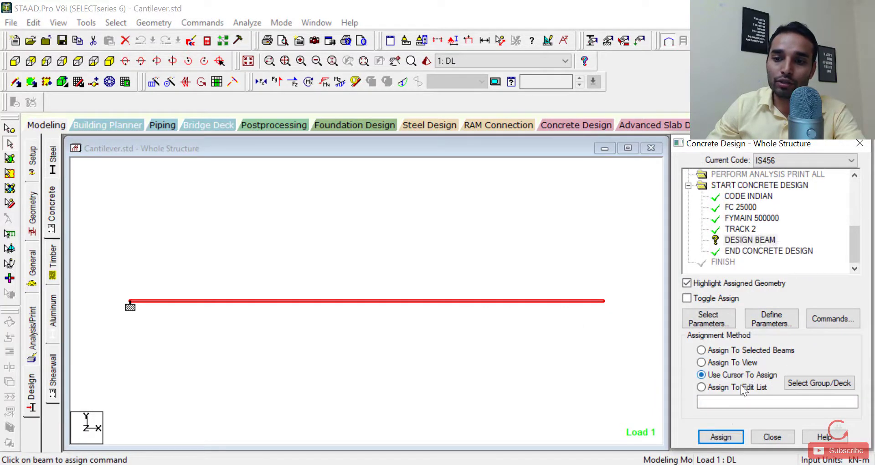
{"action": "left_click", "coordinate": [724, 438]}
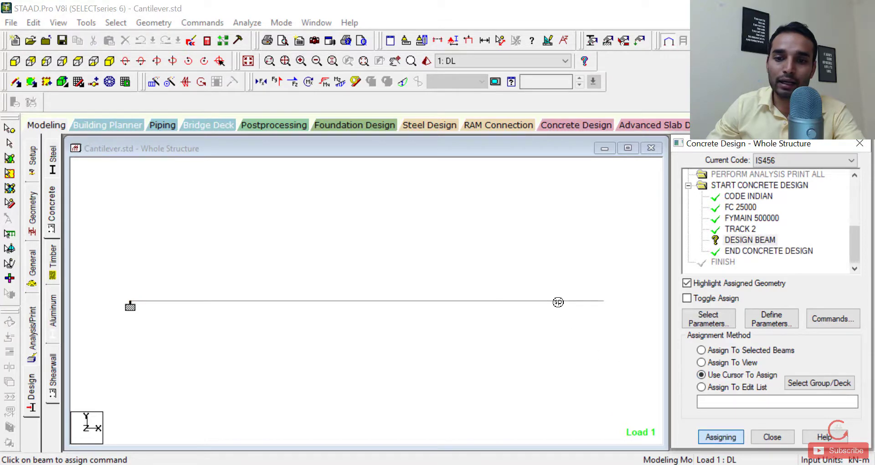
{"action": "left_click", "coordinate": [557, 301]}
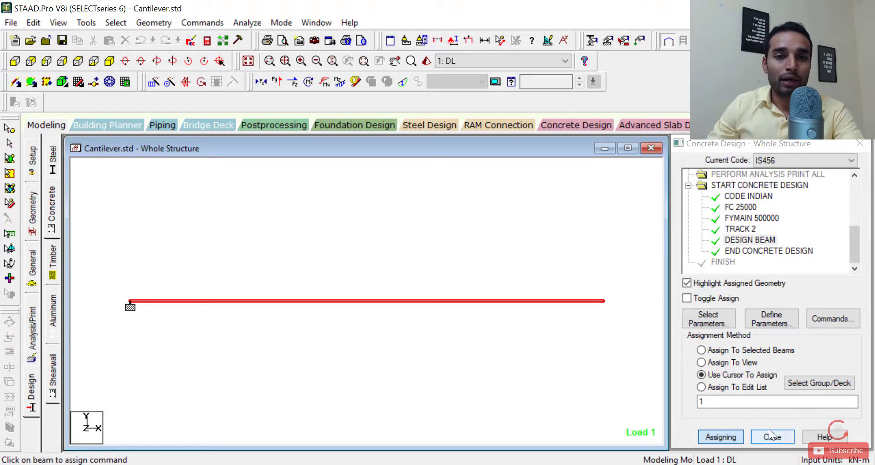
Save the modified model, run the analysis with concrete design, and open Cantilever.anl in the Output Viewer.
{"action": "left_click", "coordinate": [245, 23]}
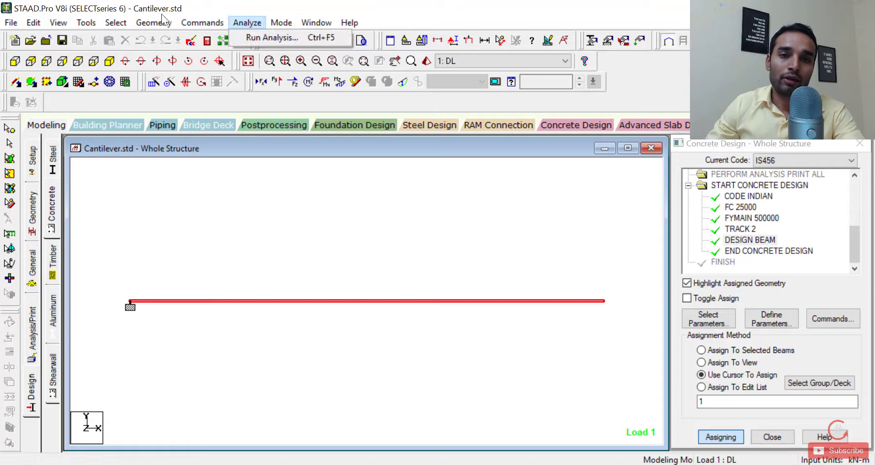
{"action": "left_click", "coordinate": [258, 40]}
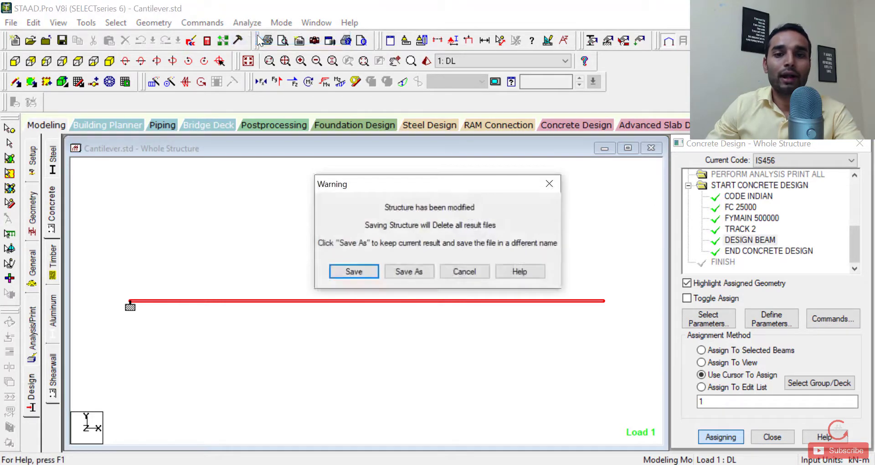
{"action": "left_click", "coordinate": [362, 272]}
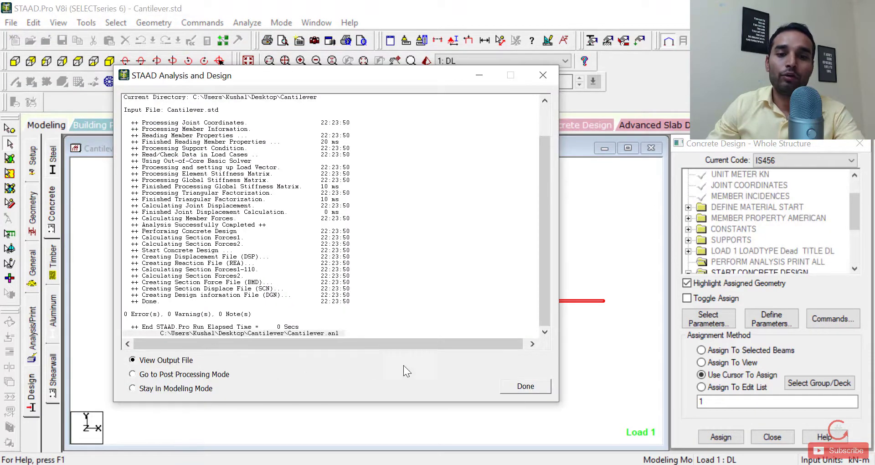
{"action": "left_click", "coordinate": [525, 386]}
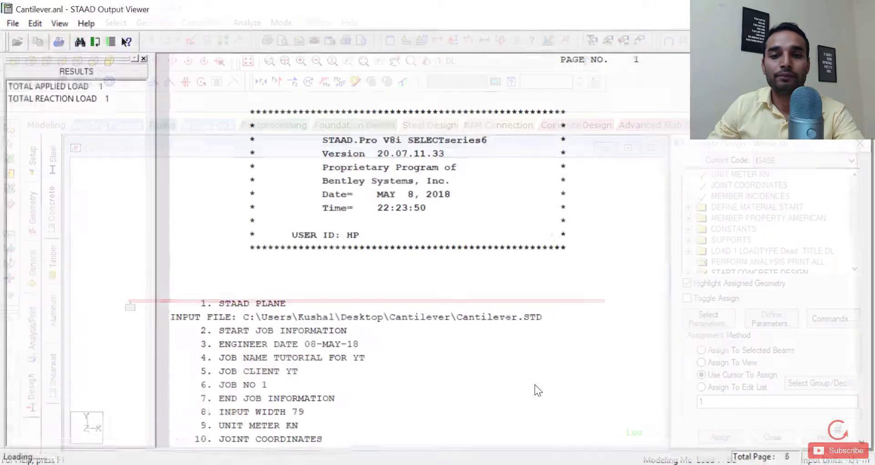
{"action": "left_click", "coordinate": [77, 87]}
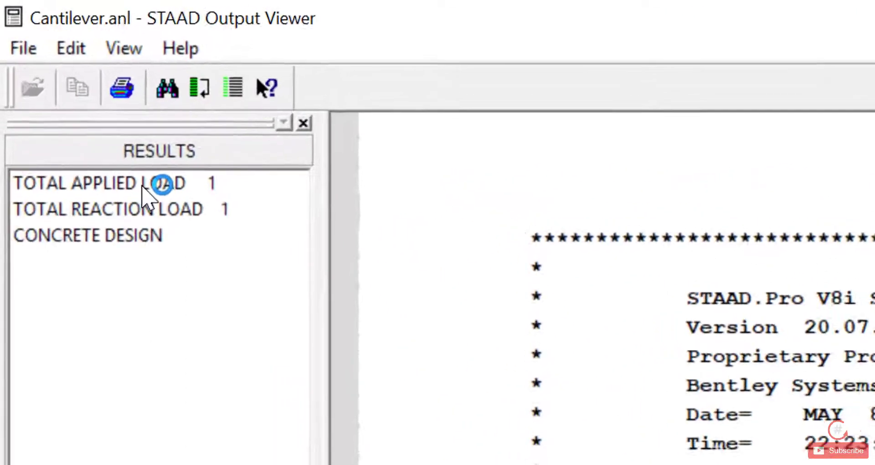
Jump to the CONCRETE DESIGN section of the Cantilever output file.
{"action": "left_click", "coordinate": [175, 191]}
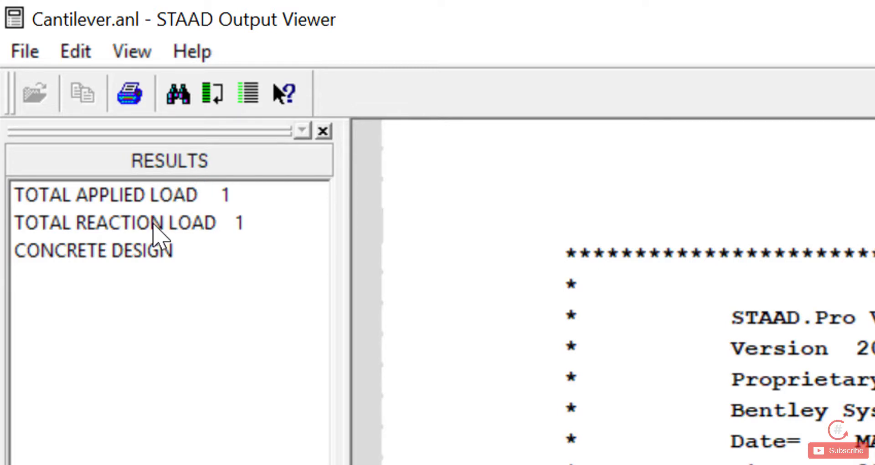
{"action": "left_click", "coordinate": [133, 253]}
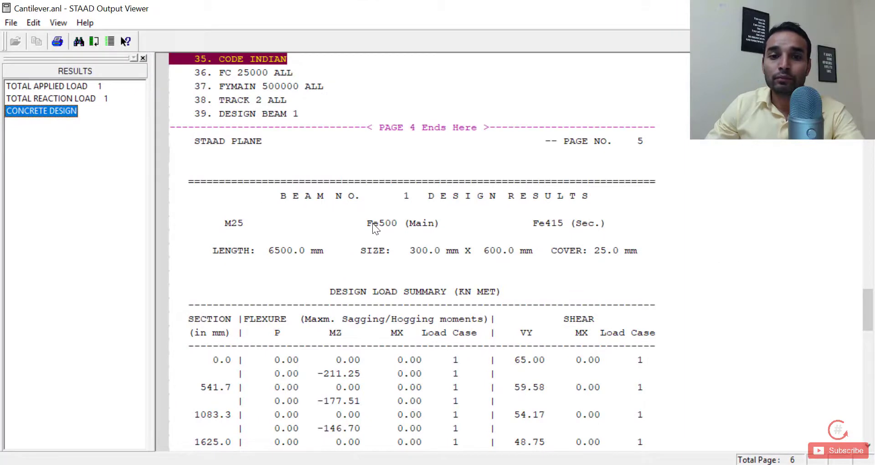
{"action": "scroll", "coordinate": [373, 223], "scroll_direction": "down", "scroll_amount": 4}
{"action": "scroll", "coordinate": [319, 141], "scroll_direction": "up", "scroll_amount": 2}
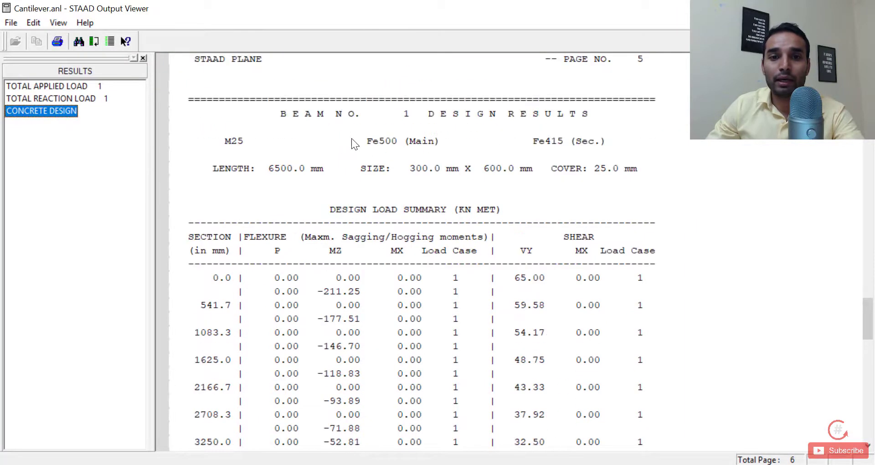
Review Beam 1's design results (M25, Fe500 and Fe415 grades, size and cover) down to SUMMARY OF REINF. AREA.
{"action": "left_click", "coordinate": [278, 117]}
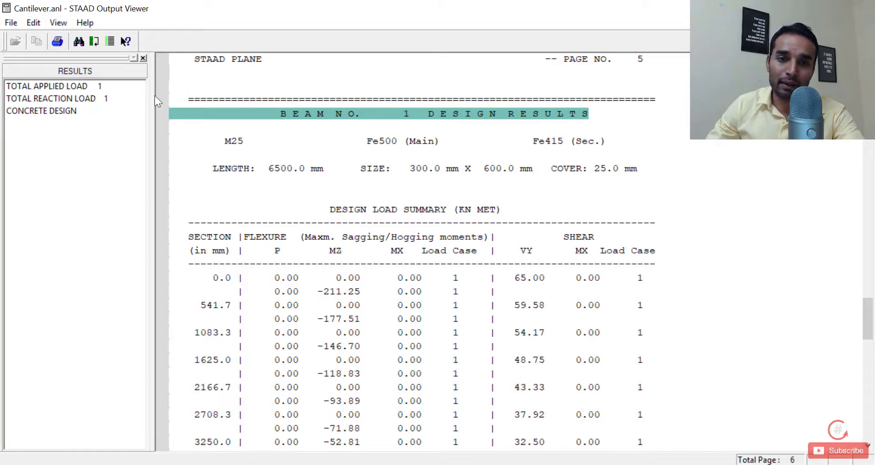
{"action": "left_click", "coordinate": [232, 144]}
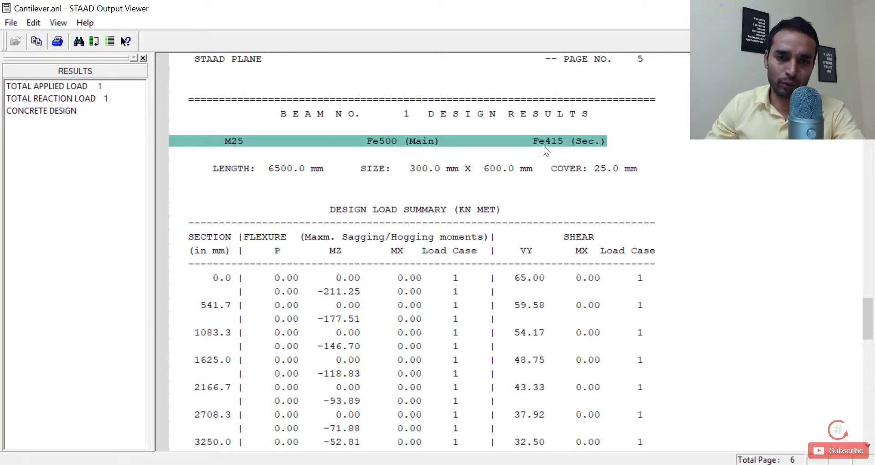
{"action": "left_click", "coordinate": [294, 170]}
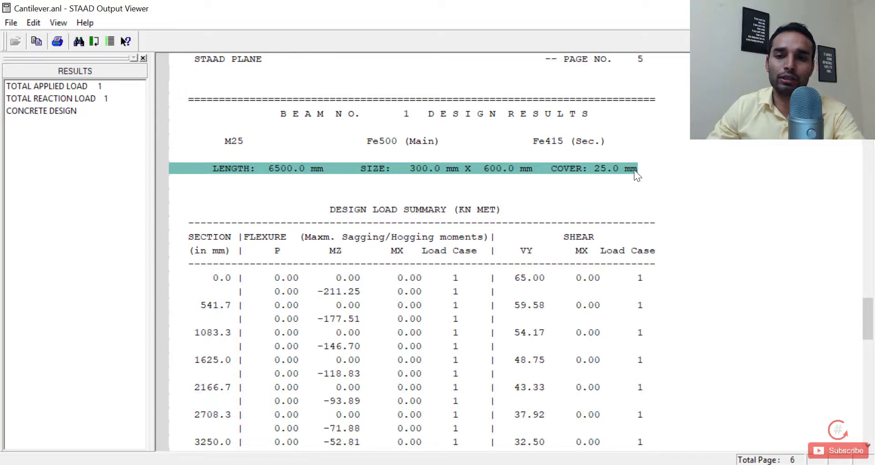
{"action": "scroll", "coordinate": [382, 174], "scroll_direction": "down", "scroll_amount": 3}
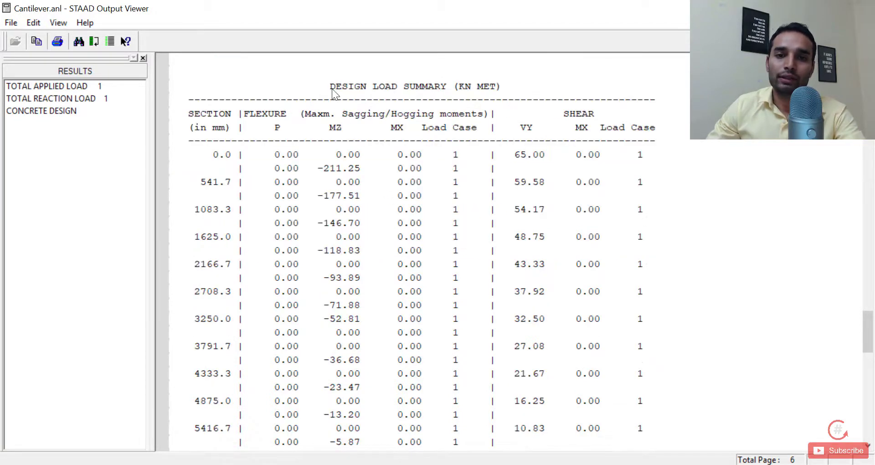
{"action": "left_click", "coordinate": [221, 59]}
{"action": "scroll", "coordinate": [362, 243], "scroll_direction": "down", "scroll_amount": 5}
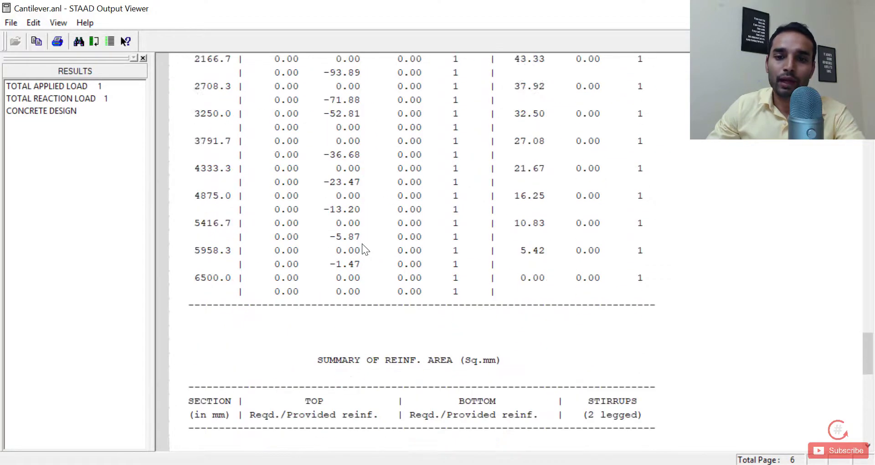
{"action": "scroll", "coordinate": [362, 243], "scroll_direction": "down", "scroll_amount": 7}
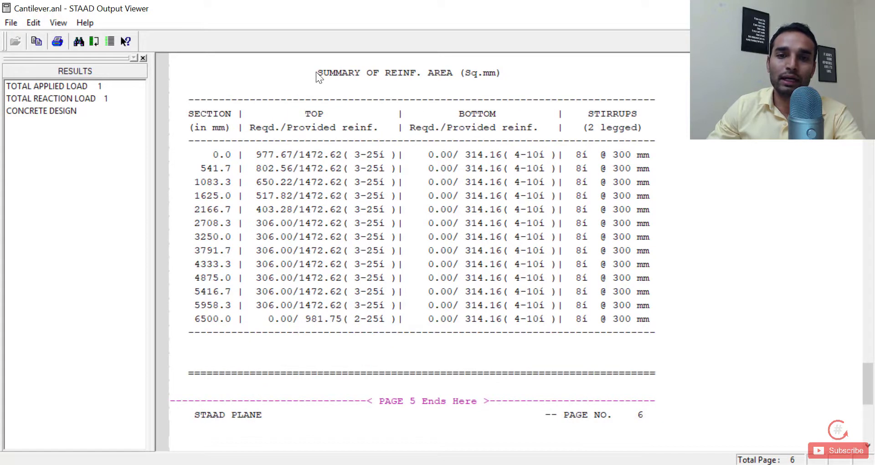
{"action": "left_click", "coordinate": [316, 72]}
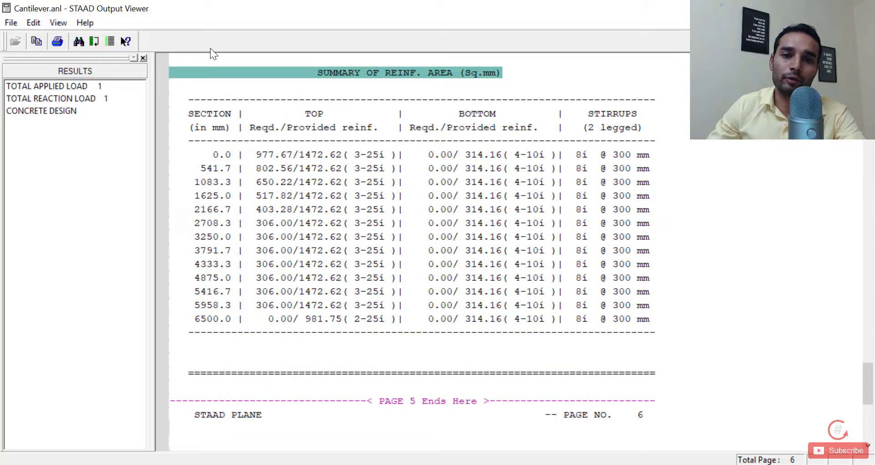